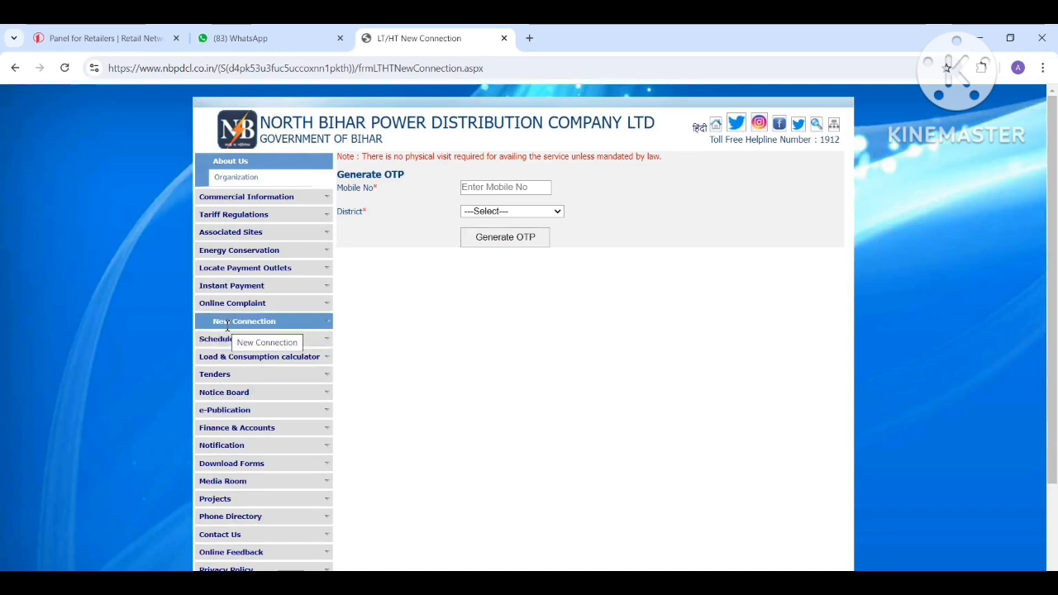
- Under New Service Connection, enter the applicant's mobile number, choose district DARBHANGA and request an OTP
{"action": "left_click", "coordinate": [227, 324]}
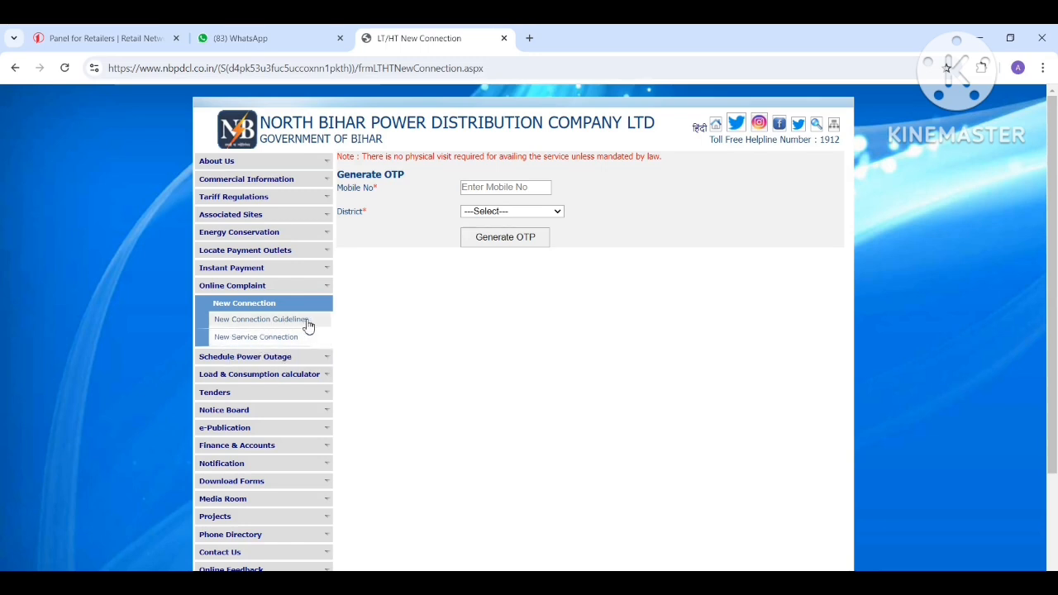
{"action": "left_click", "coordinate": [248, 339]}
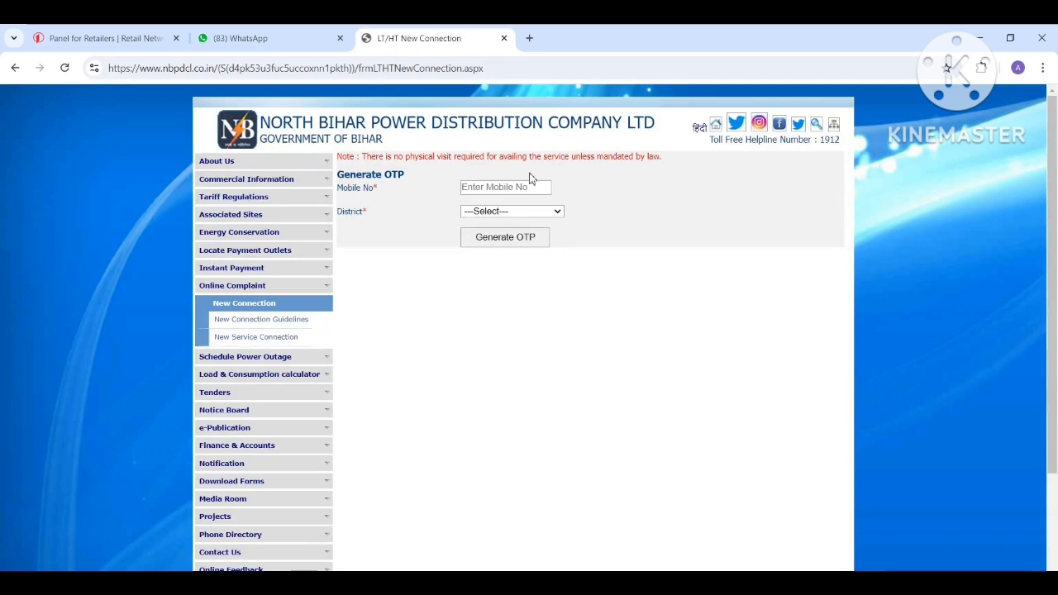
{"action": "left_click", "coordinate": [506, 191]}
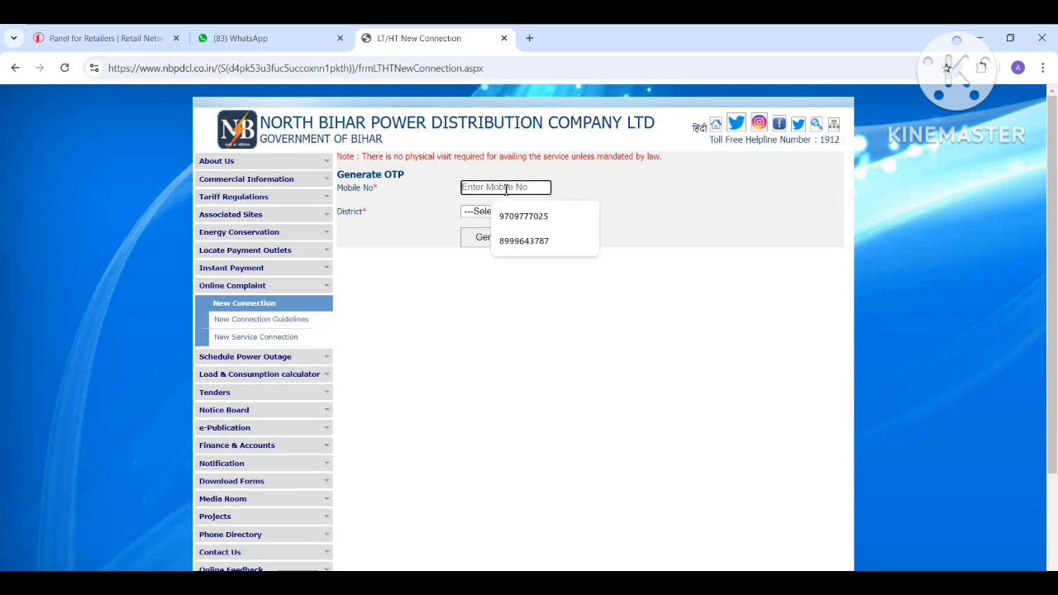
{"action": "type", "text": "993"}
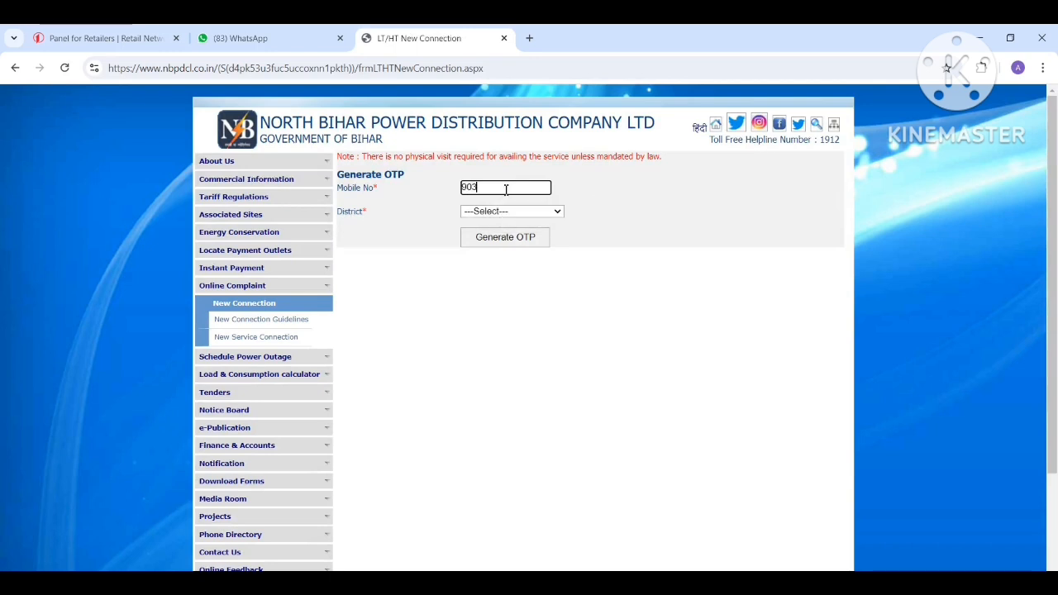
{"action": "type", "text": "00000"}
{"action": "left_click", "coordinate": [502, 213]}
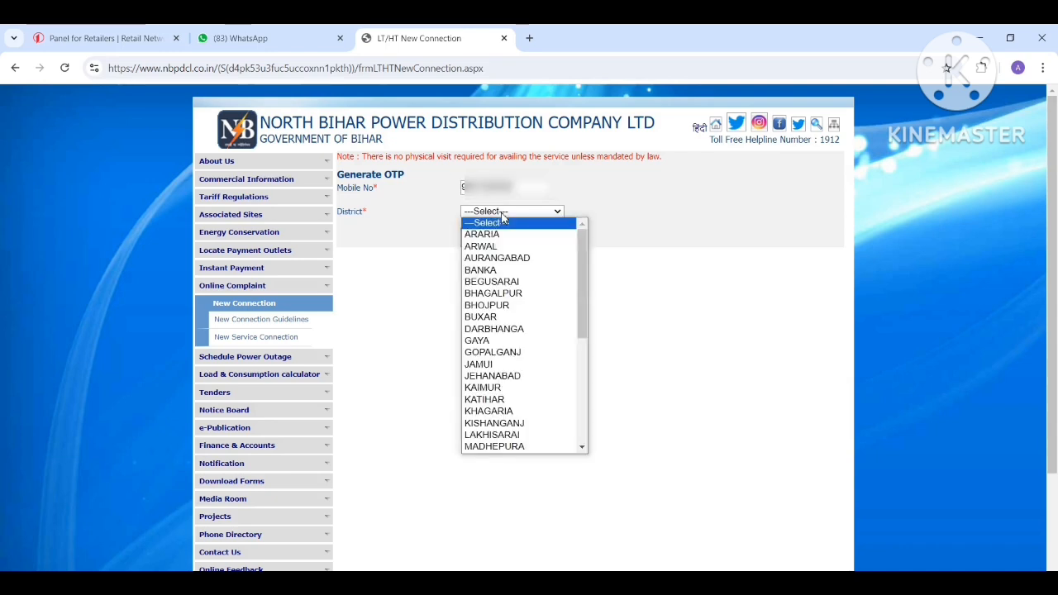
{"action": "left_click", "coordinate": [503, 329]}
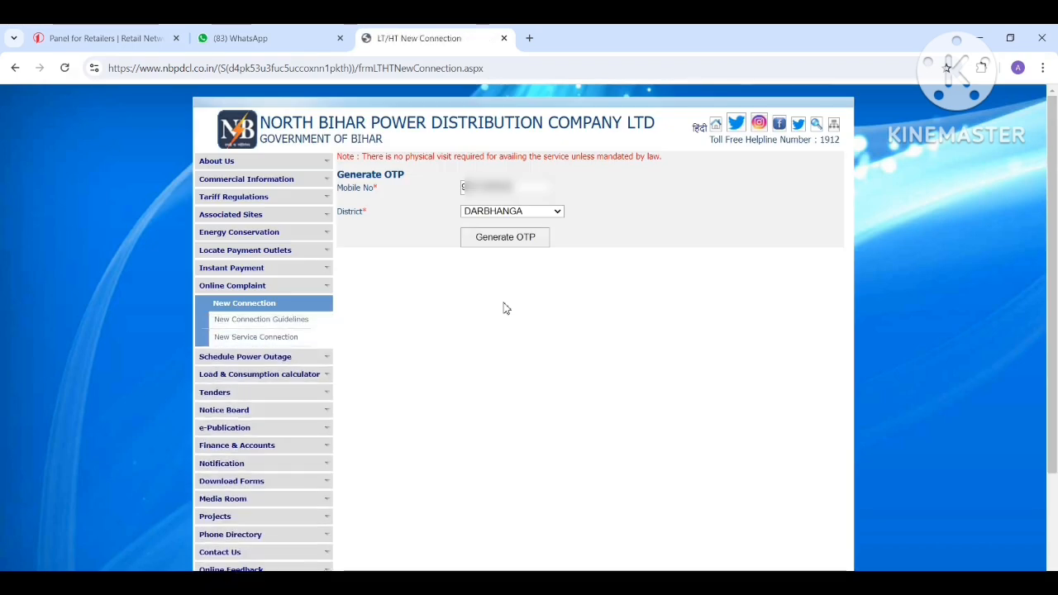
{"action": "left_click", "coordinate": [510, 241]}
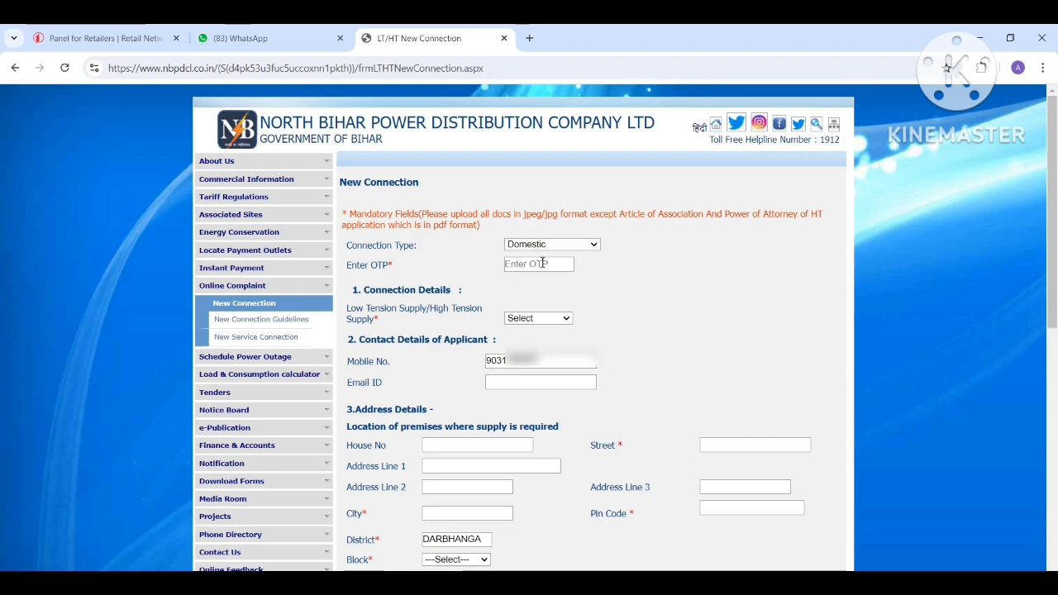
- Enter the verification code received by SMS into the OTP field
{"action": "left_click", "coordinate": [542, 264]}
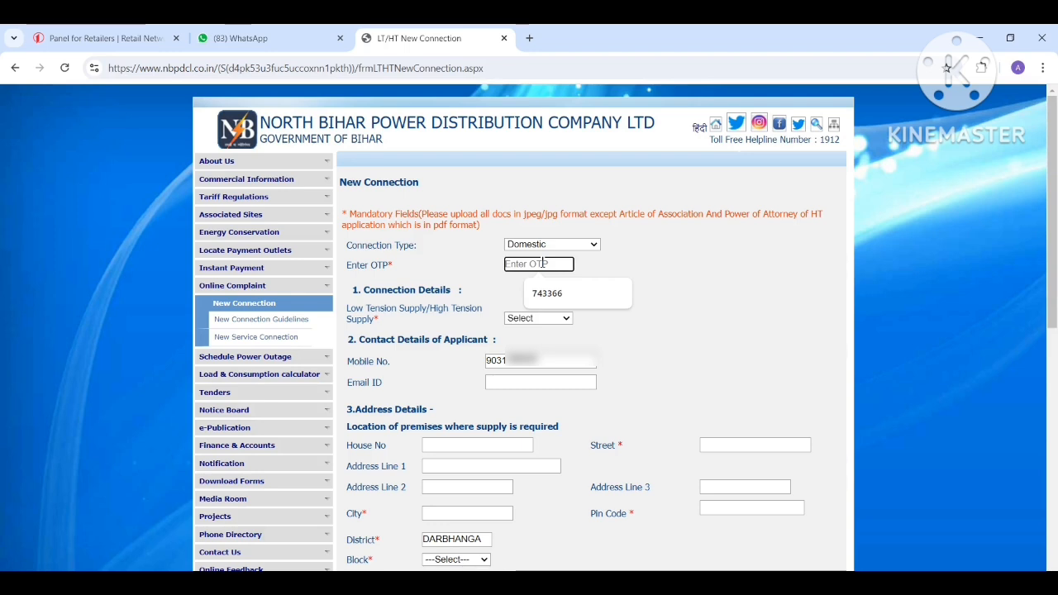
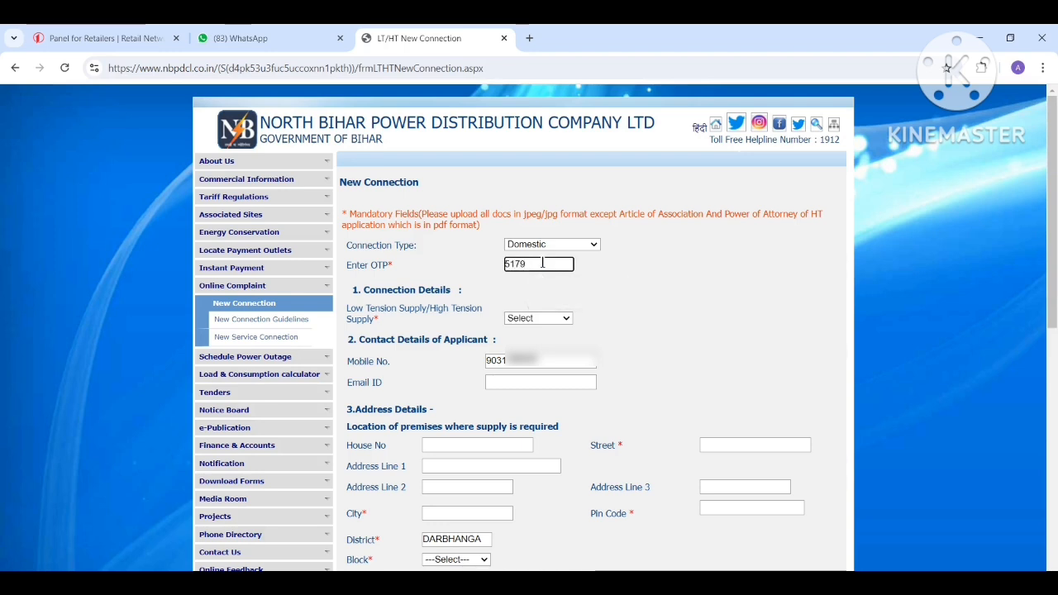
{"action": "left_click", "coordinate": [657, 287]}
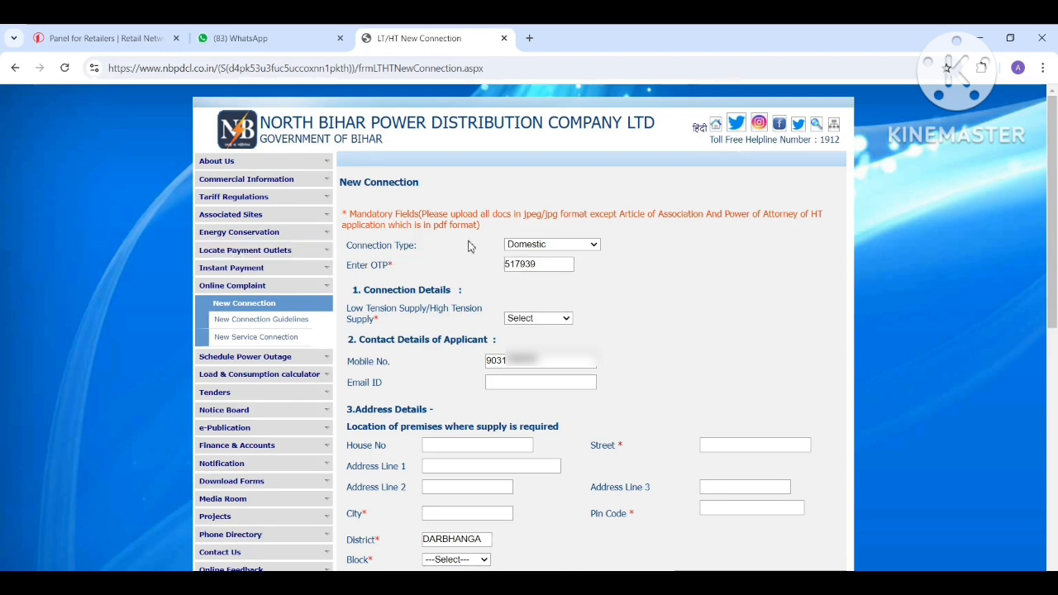
{"action": "left_click", "coordinate": [536, 247]}
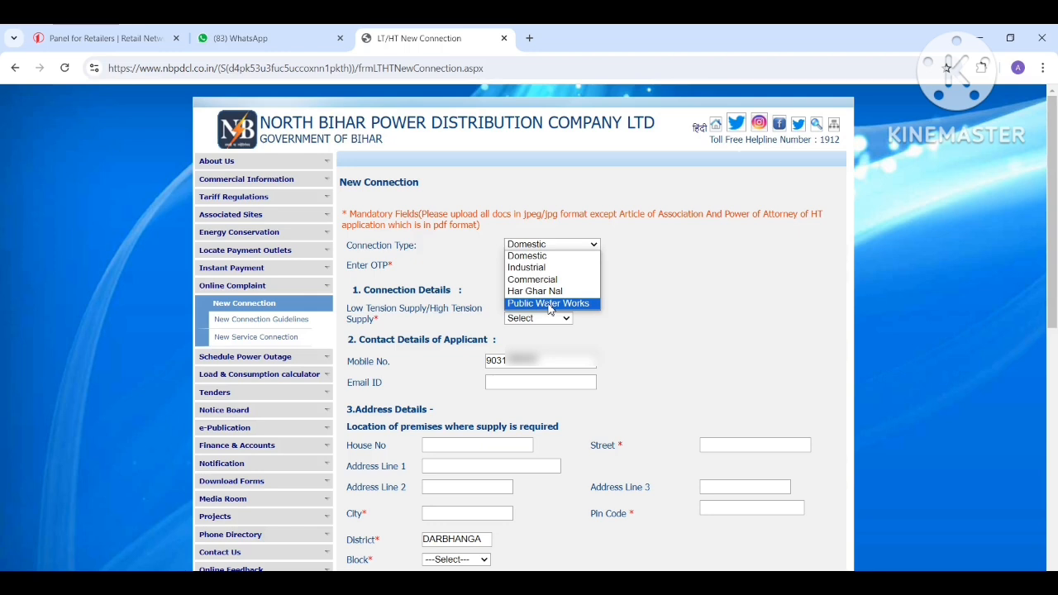
- Set the connection type to Public Water Works with LT supply
{"action": "left_click", "coordinate": [548, 303]}
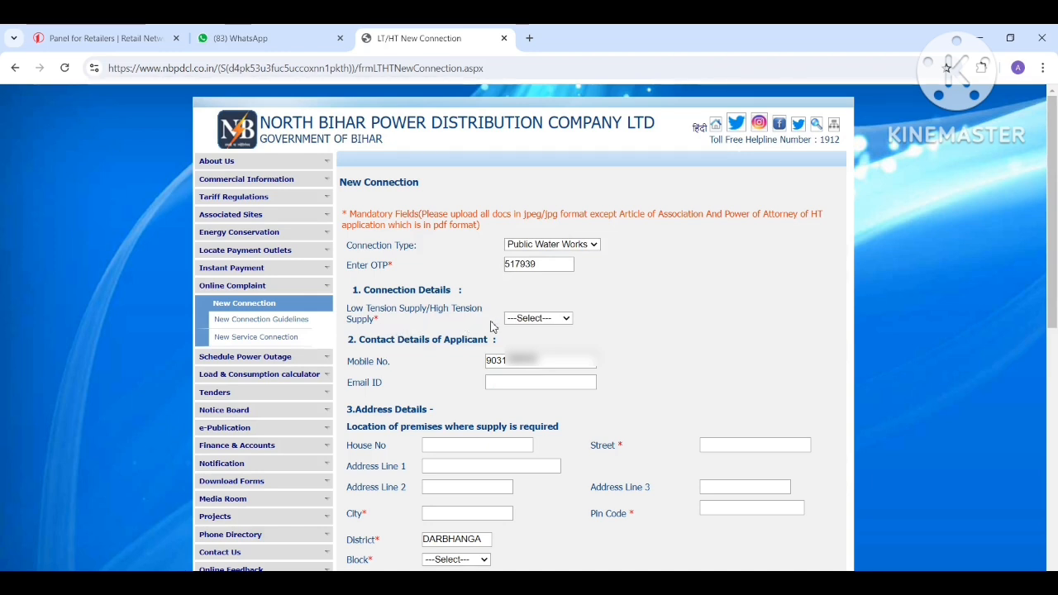
{"action": "left_click", "coordinate": [562, 322]}
{"action": "left_click", "coordinate": [524, 342]}
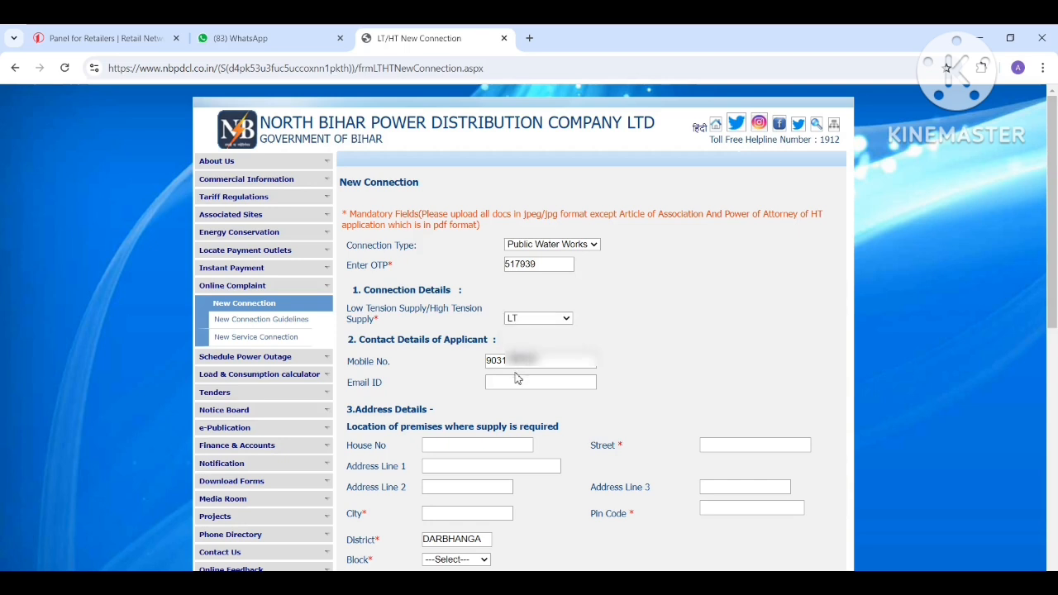
- Fill in the applicant's e-mail address in the Email ID field
{"action": "left_click", "coordinate": [554, 362]}
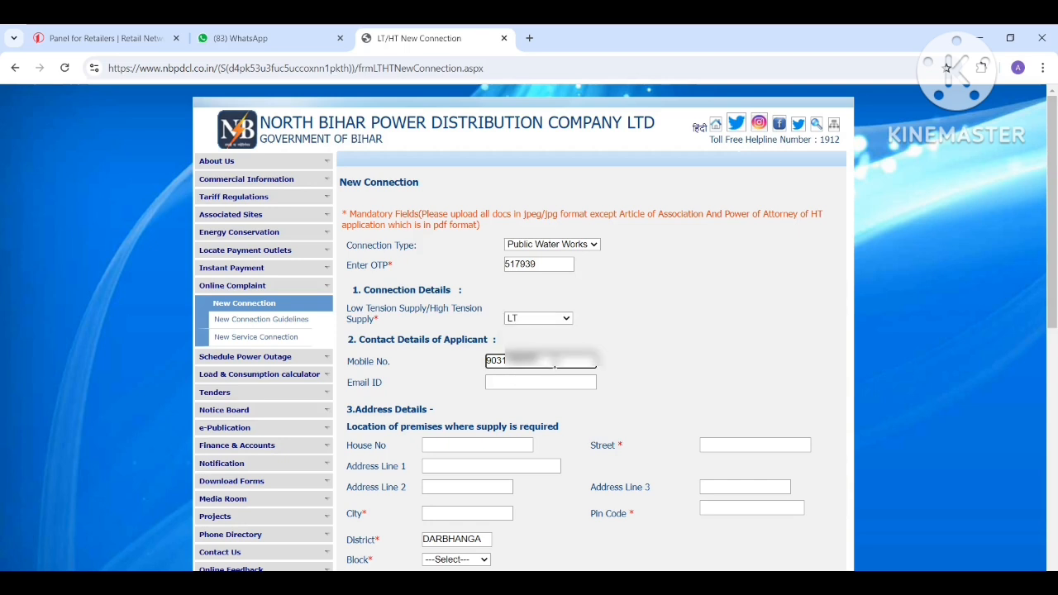
{"action": "left_click", "coordinate": [531, 381]}
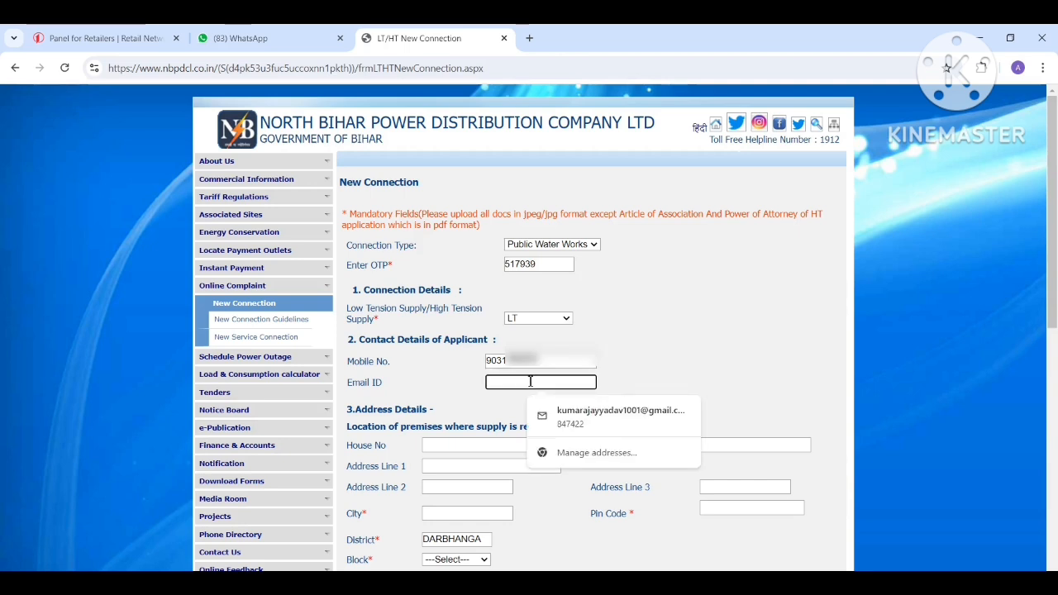
{"action": "type", "text": "gulsher"}
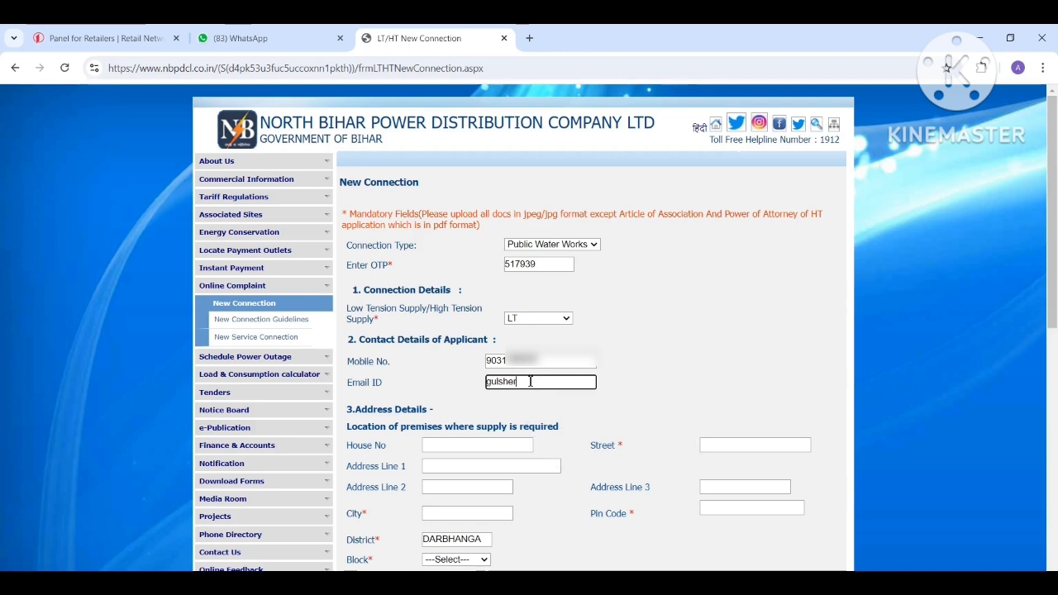
{"action": "type", "text": "••••••"}
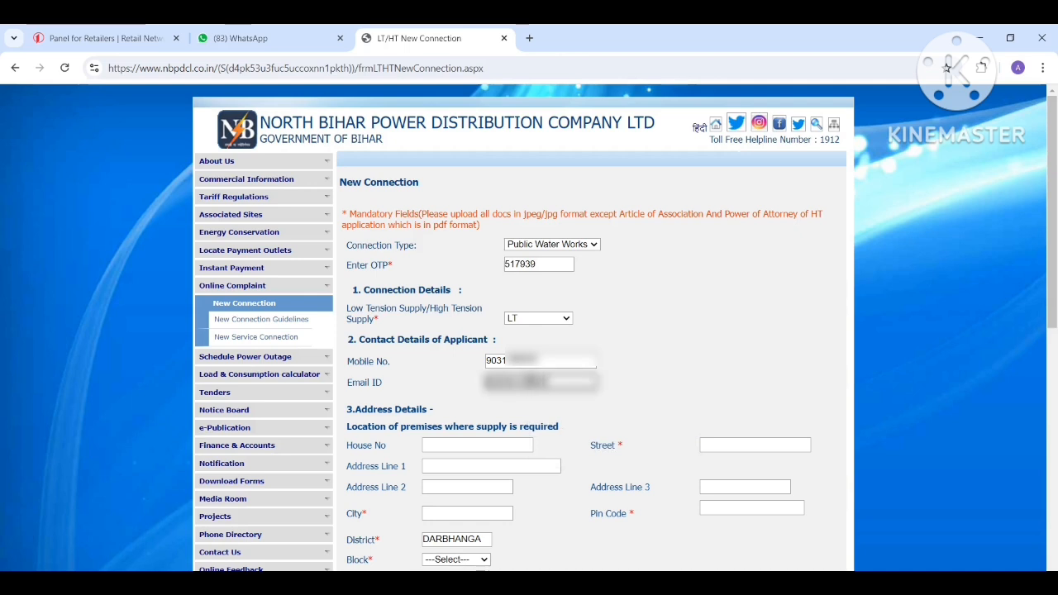
{"action": "type", "text": "•••••••"}
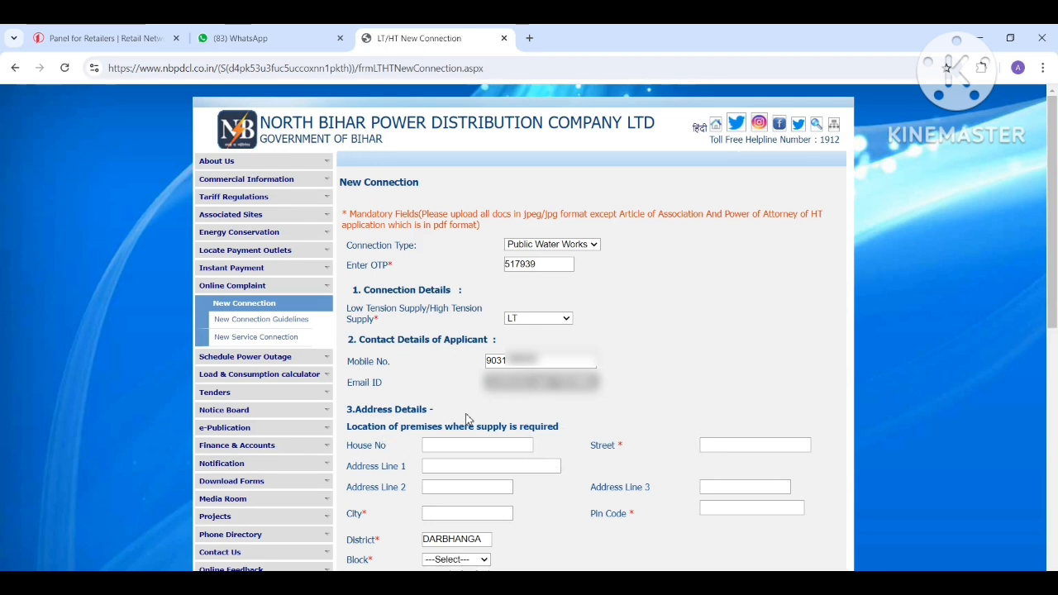
{"action": "left_click_drag", "start_coordinate": [434, 410], "coordinate": [351, 420]}
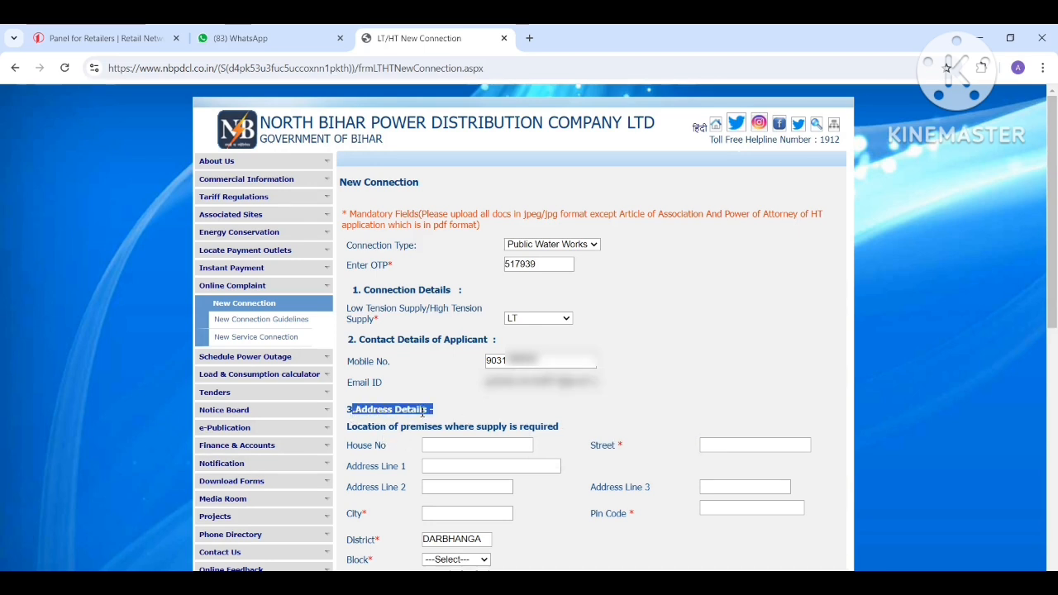
- Enter the premises house number and street name
{"action": "left_click", "coordinate": [455, 446]}
{"action": "scroll", "coordinate": [455, 447], "scroll_direction": "down", "scroll_amount": 1}
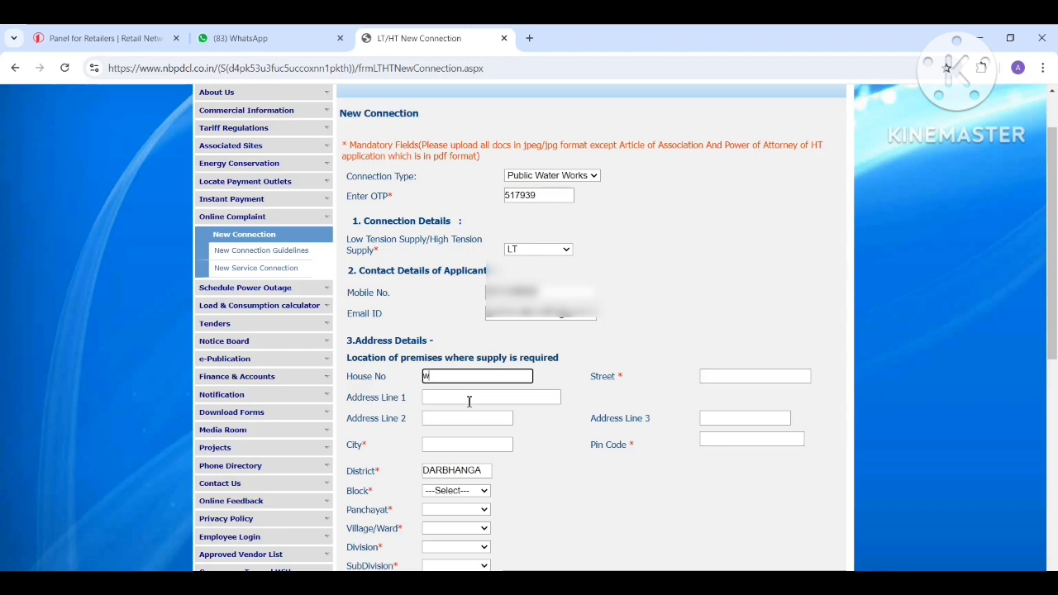
{"action": "left_click", "coordinate": [591, 380]}
{"action": "left_click_drag", "start_coordinate": [592, 380], "coordinate": [633, 382]}
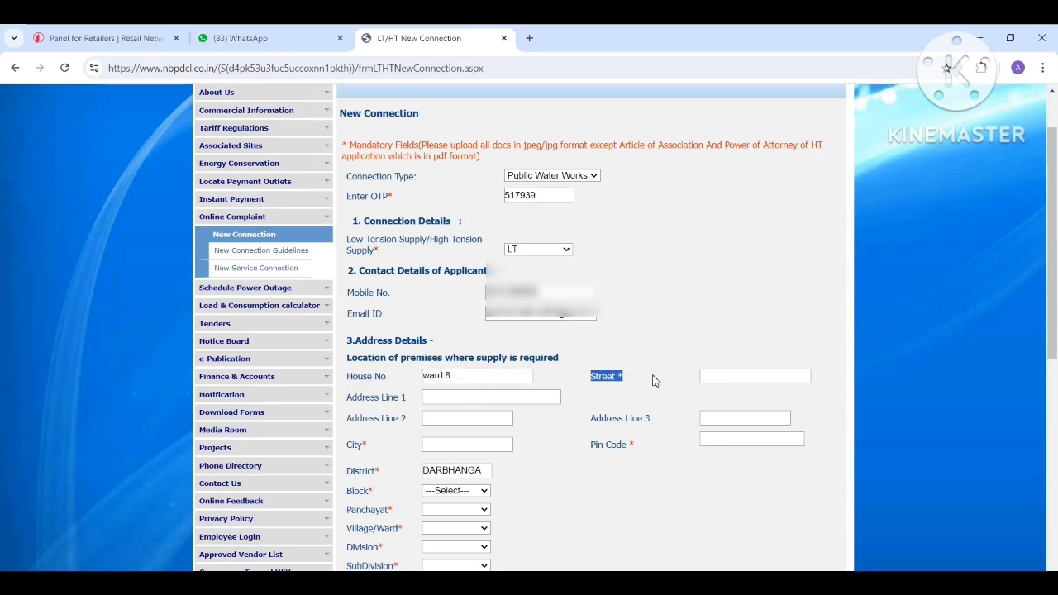
{"action": "left_click", "coordinate": [746, 376]}
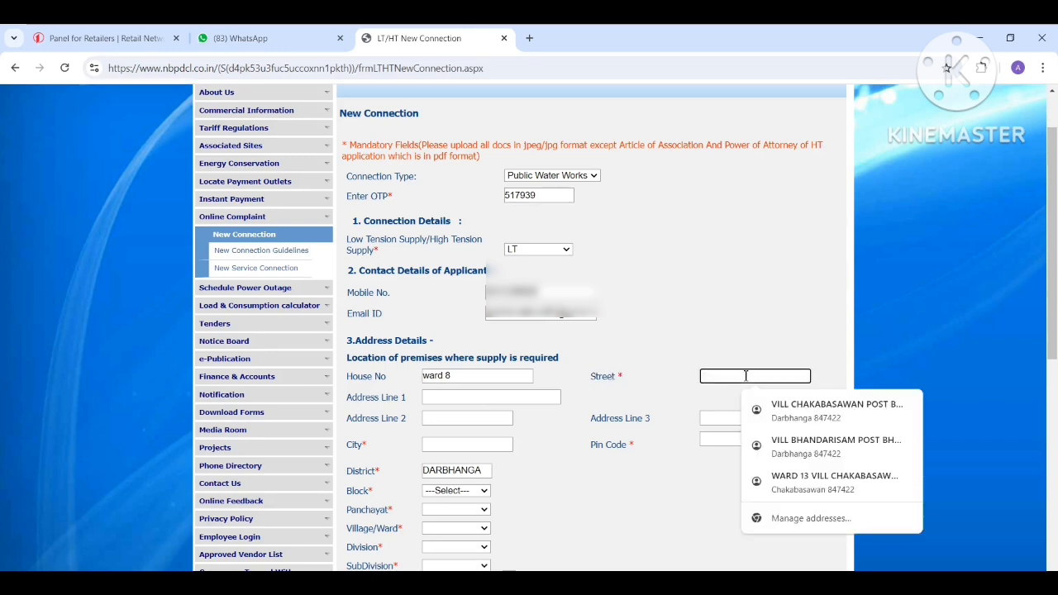
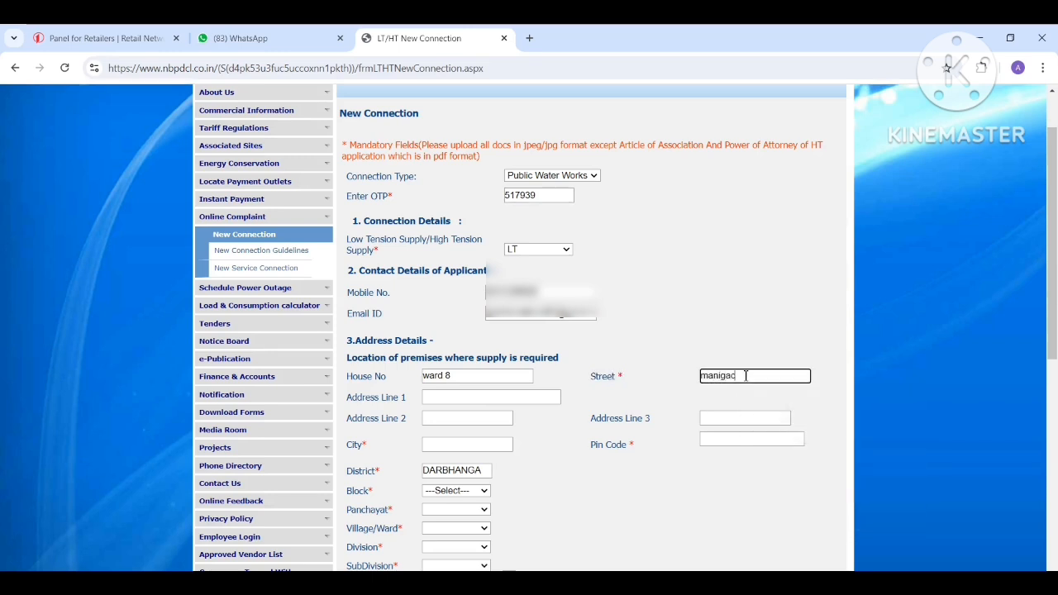
- Fill in address lines 1 and 2, the city and the pin code
{"action": "left_click", "coordinate": [462, 397]}
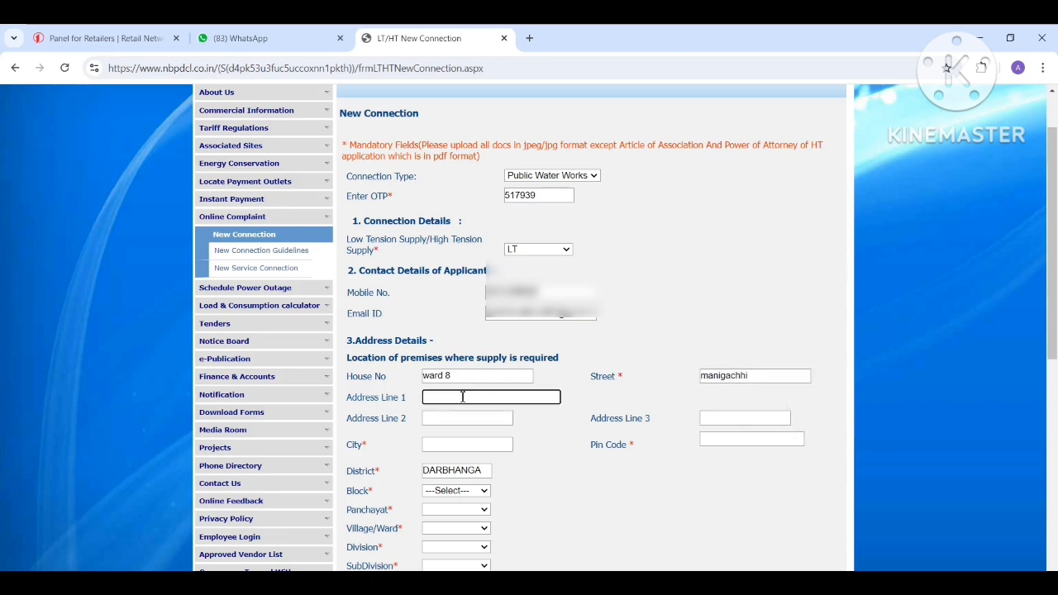
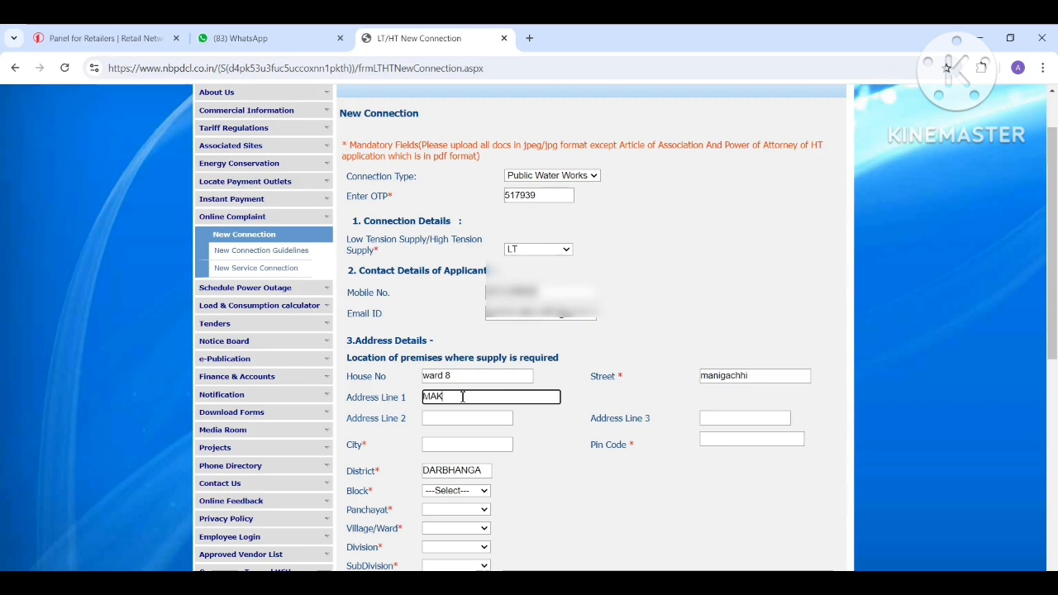
{"action": "left_click", "coordinate": [457, 418]}
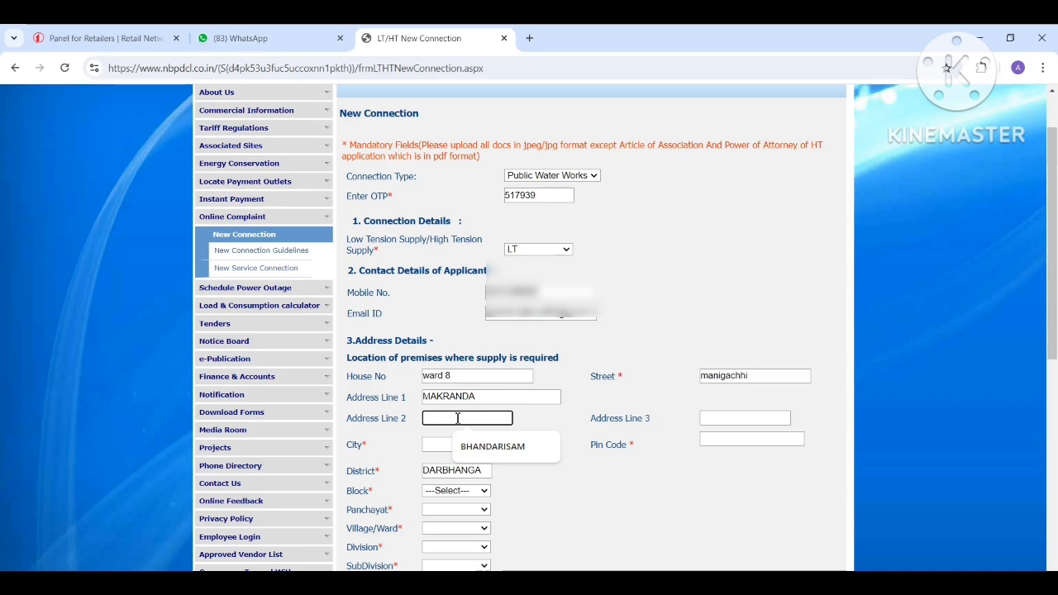
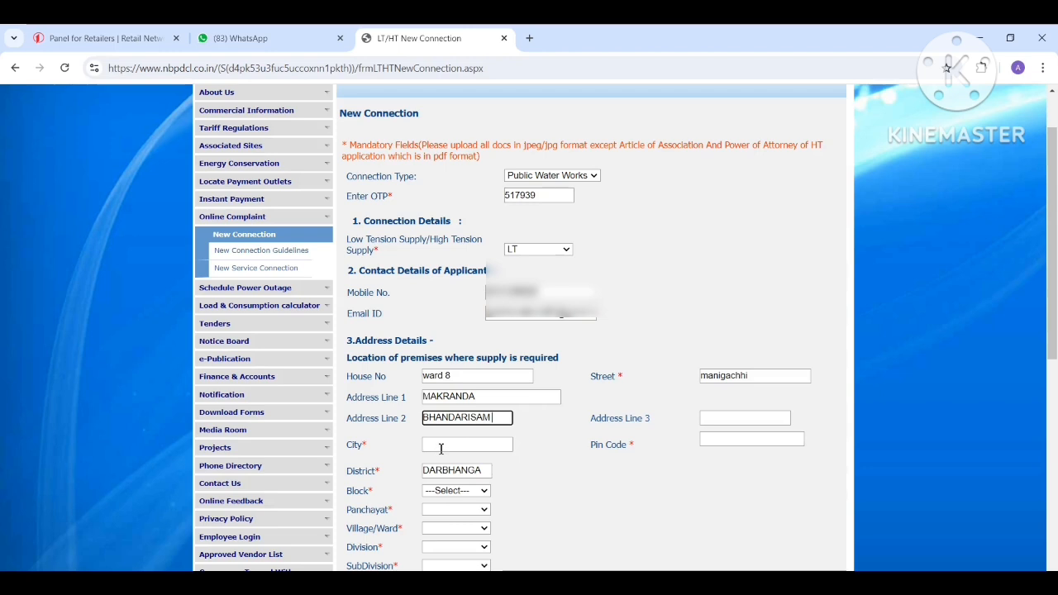
{"action": "left_click", "coordinate": [441, 447]}
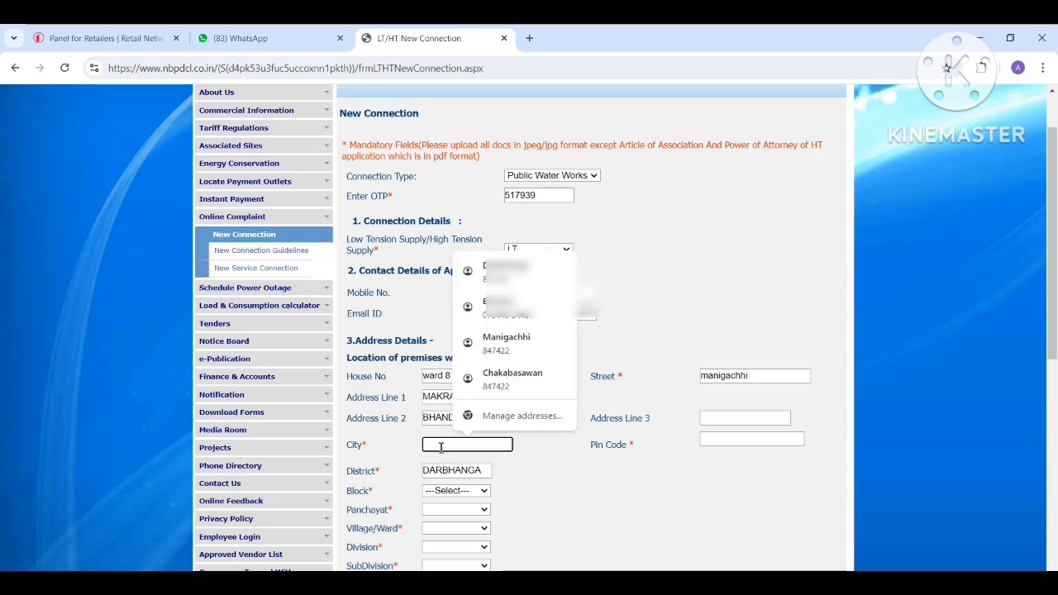
{"action": "type", "text": "DAR"}
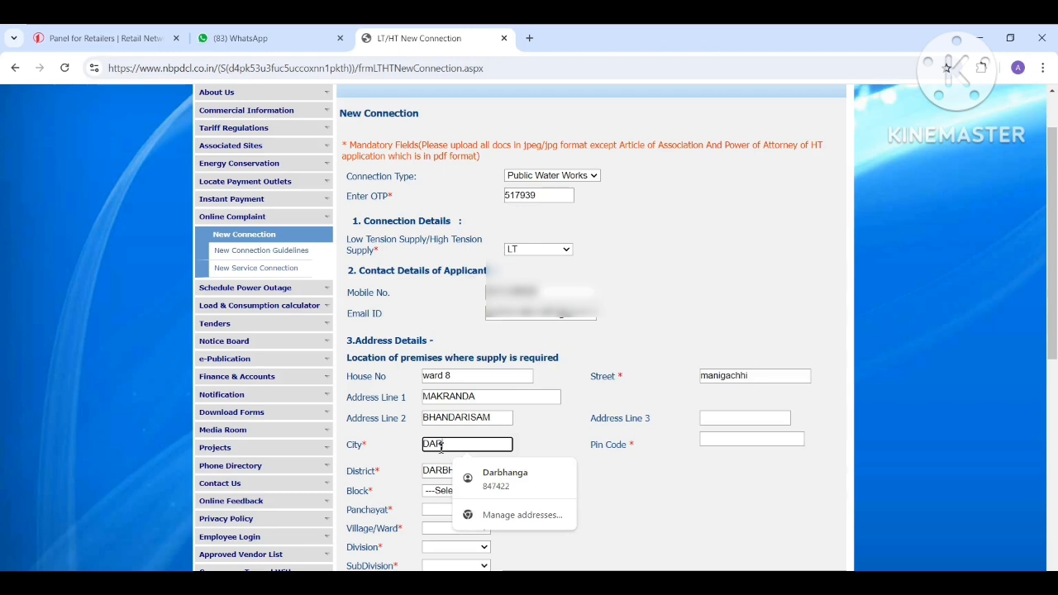
{"action": "type", "text": "BHANGA"}
{"action": "left_click", "coordinate": [670, 445]}
{"action": "left_click", "coordinate": [724, 442]}
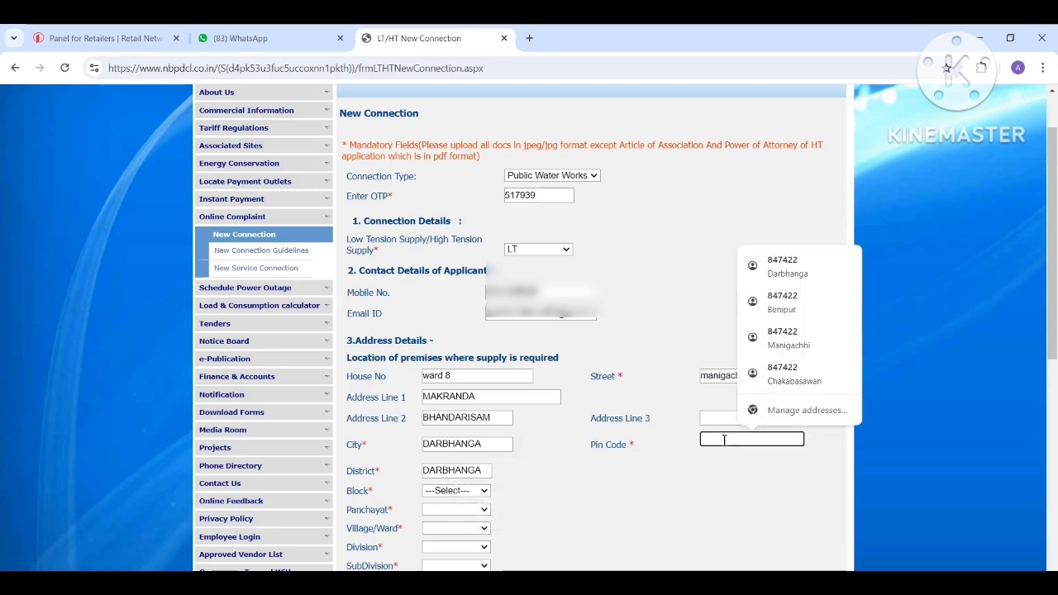
{"action": "type", "text": "847422"}
{"action": "left_click", "coordinate": [639, 470]}
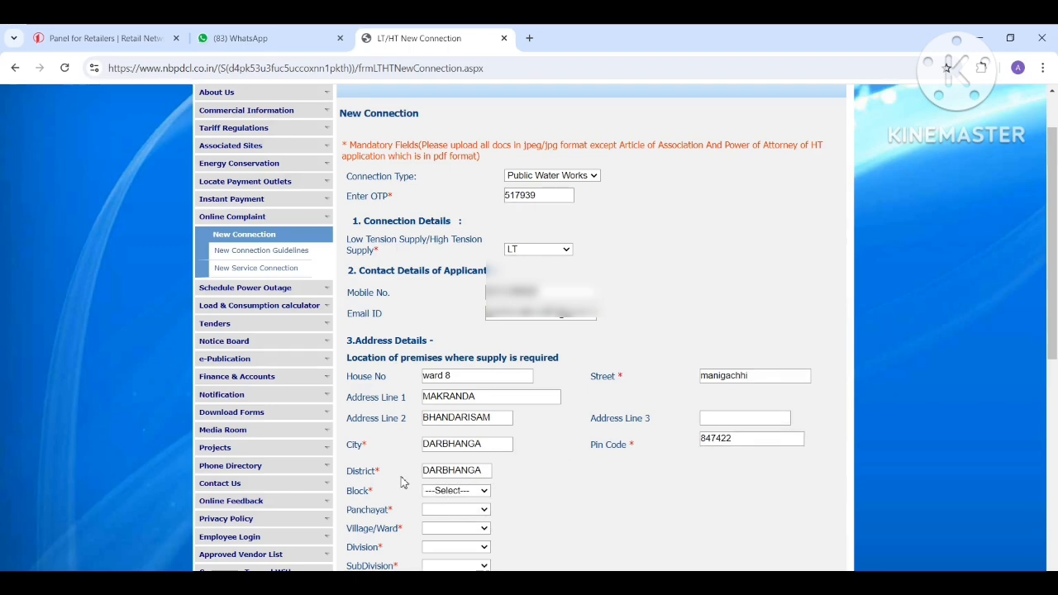
- Choose block Manigachhi, panchayat BHANDARISON and village/ward Bhandarso
{"action": "scroll", "coordinate": [425, 491], "scroll_direction": "down", "scroll_amount": 1}
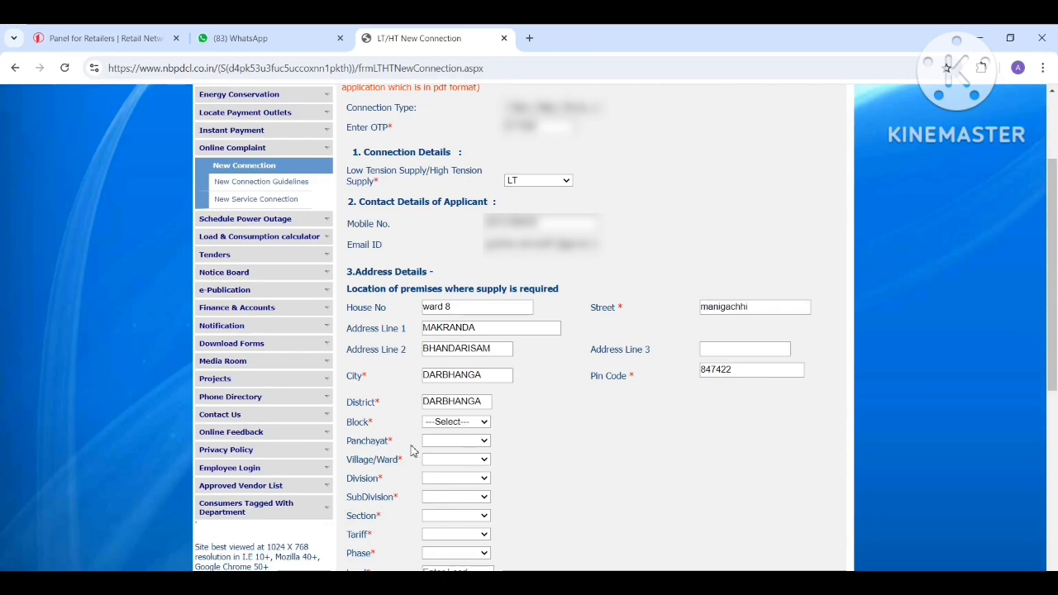
{"action": "scroll", "coordinate": [414, 446], "scroll_direction": "down", "scroll_amount": 1}
{"action": "scroll", "coordinate": [413, 440], "scroll_direction": "down", "scroll_amount": 1}
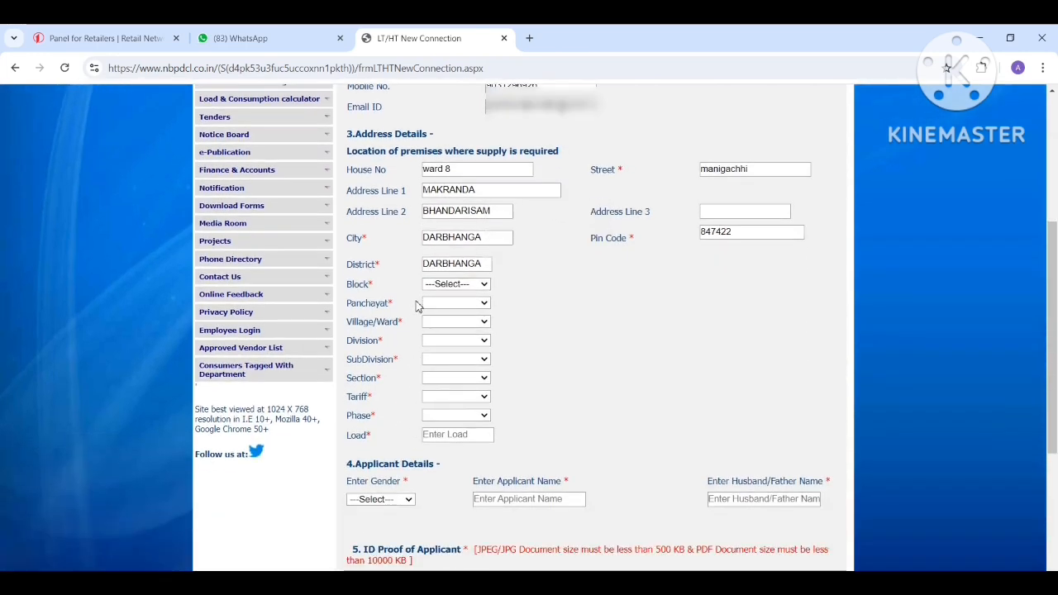
{"action": "left_click", "coordinate": [447, 285]}
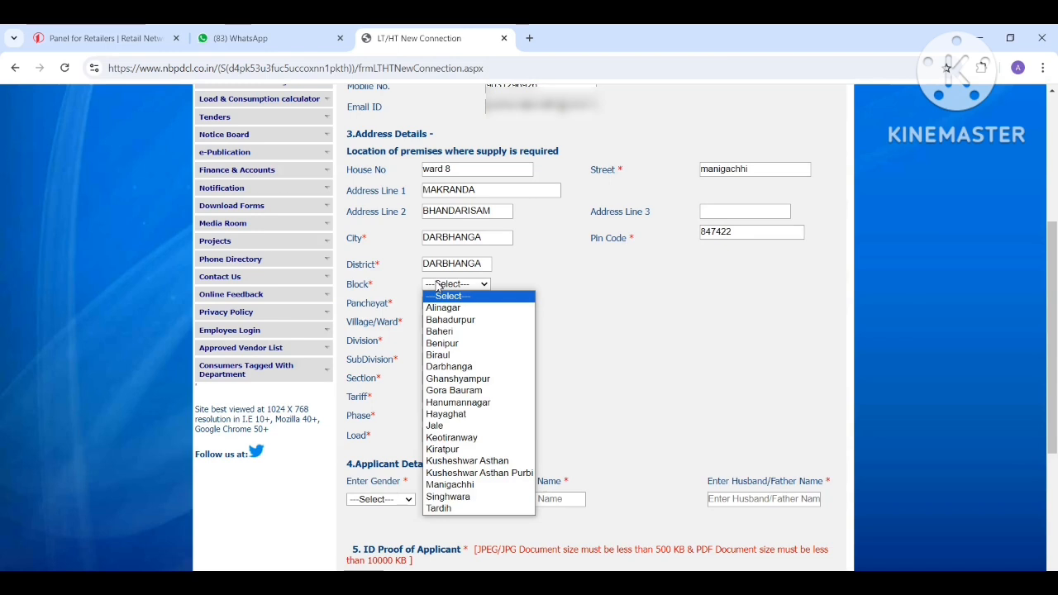
{"action": "left_click", "coordinate": [447, 484]}
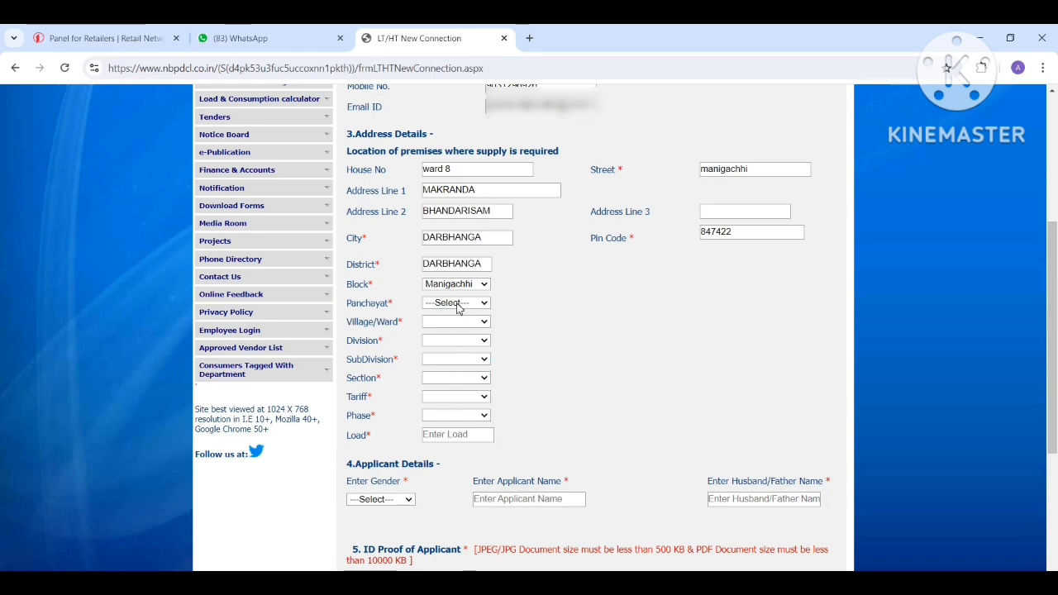
{"action": "left_click", "coordinate": [456, 304]}
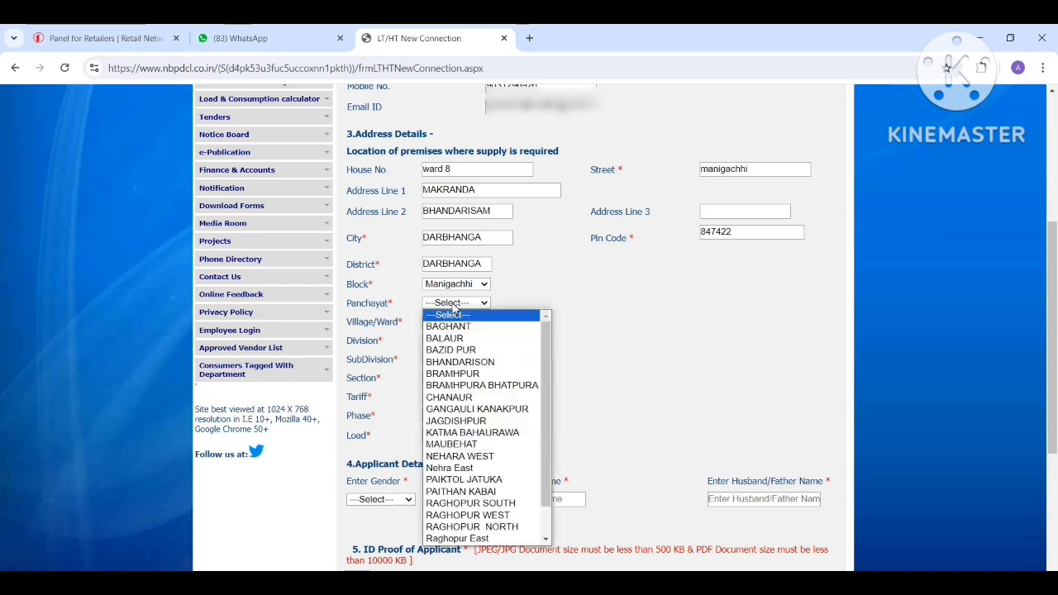
{"action": "left_click", "coordinate": [455, 364]}
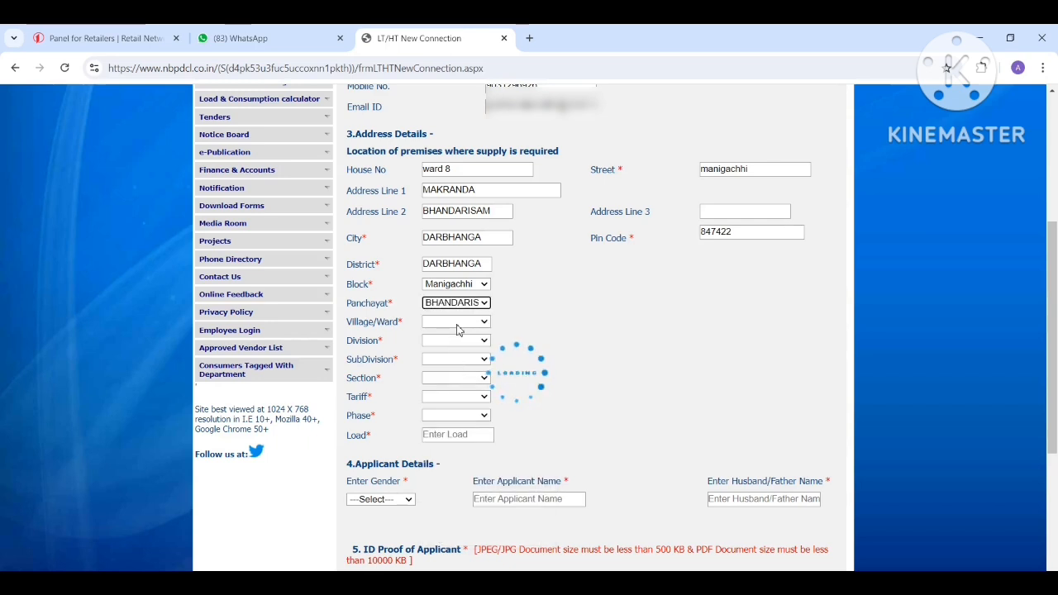
{"action": "left_click", "coordinate": [451, 327]}
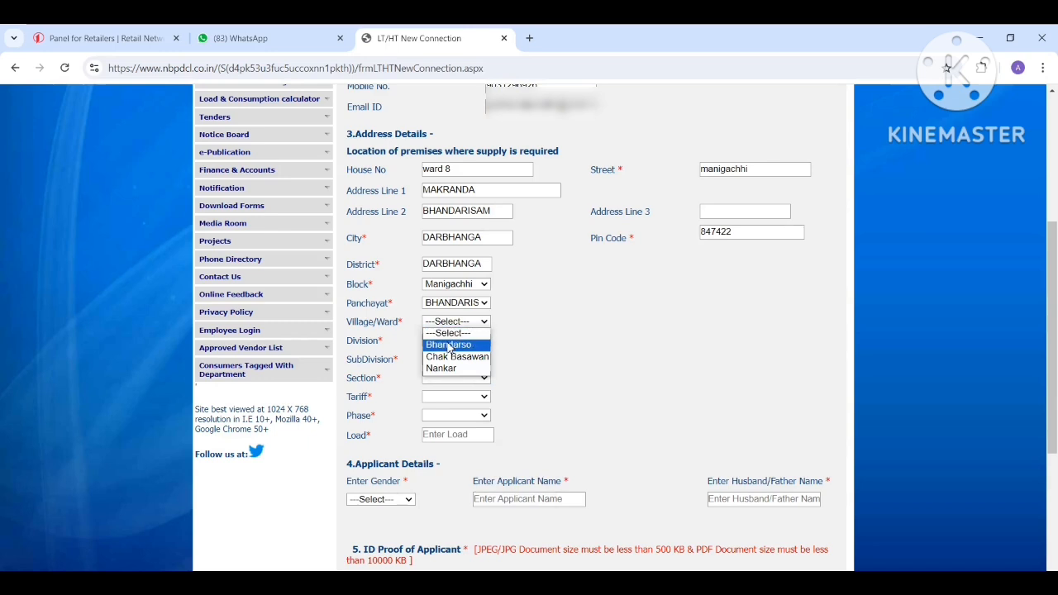
{"action": "left_click", "coordinate": [449, 345]}
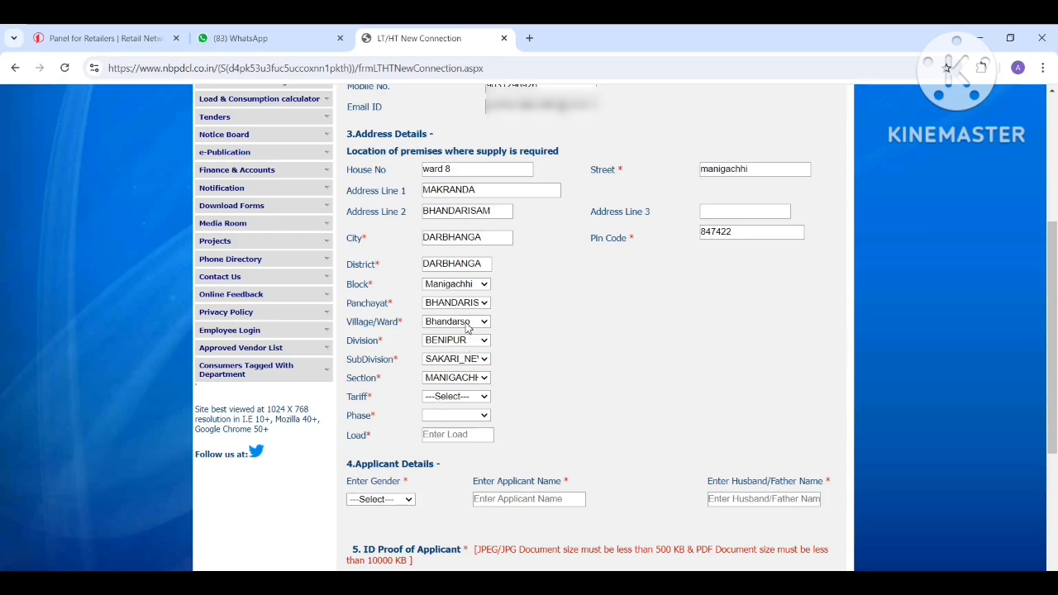
- Set tariff PWWD, phase 1 and connected load 1KW
{"action": "left_click", "coordinate": [451, 398]}
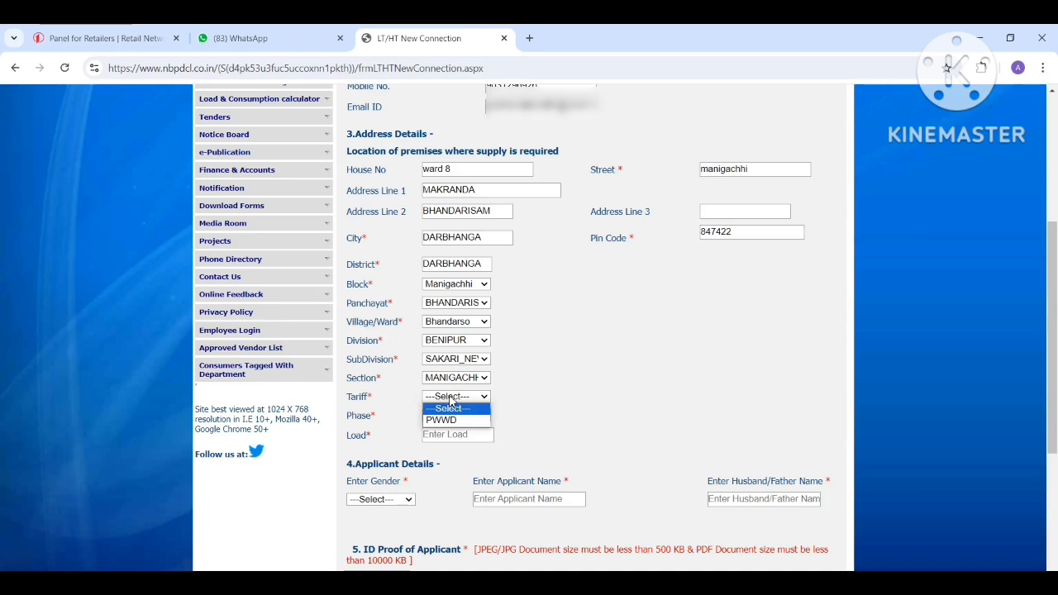
{"action": "left_click", "coordinate": [452, 421]}
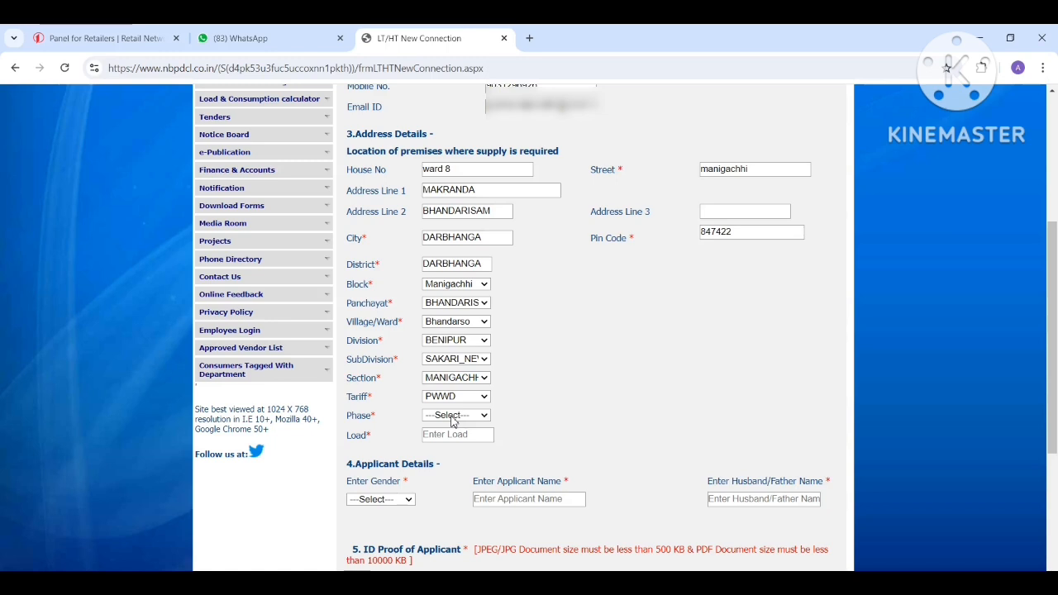
{"action": "left_click", "coordinate": [453, 416]}
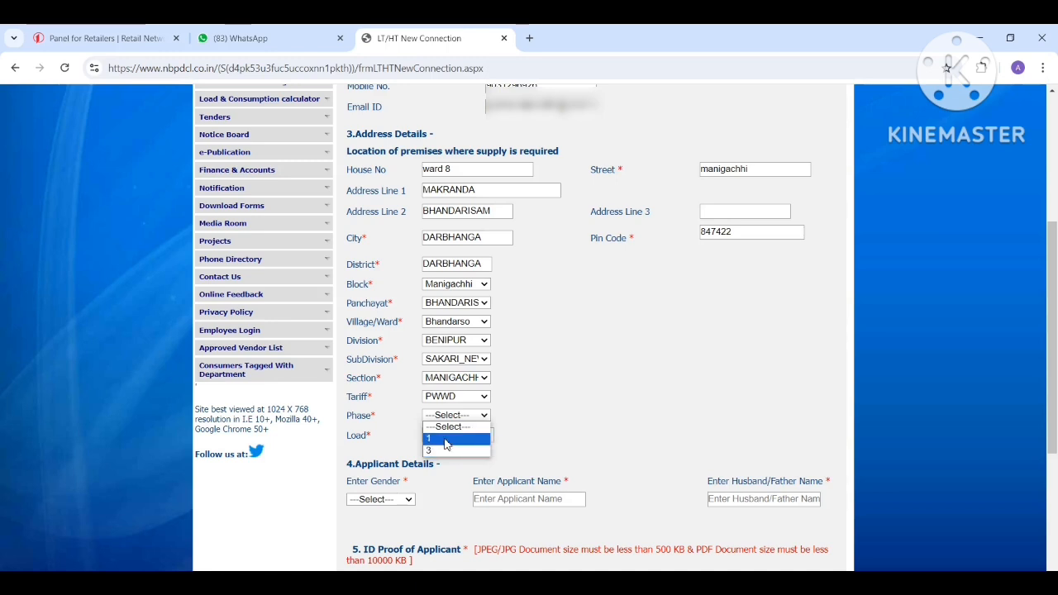
{"action": "left_click", "coordinate": [445, 443]}
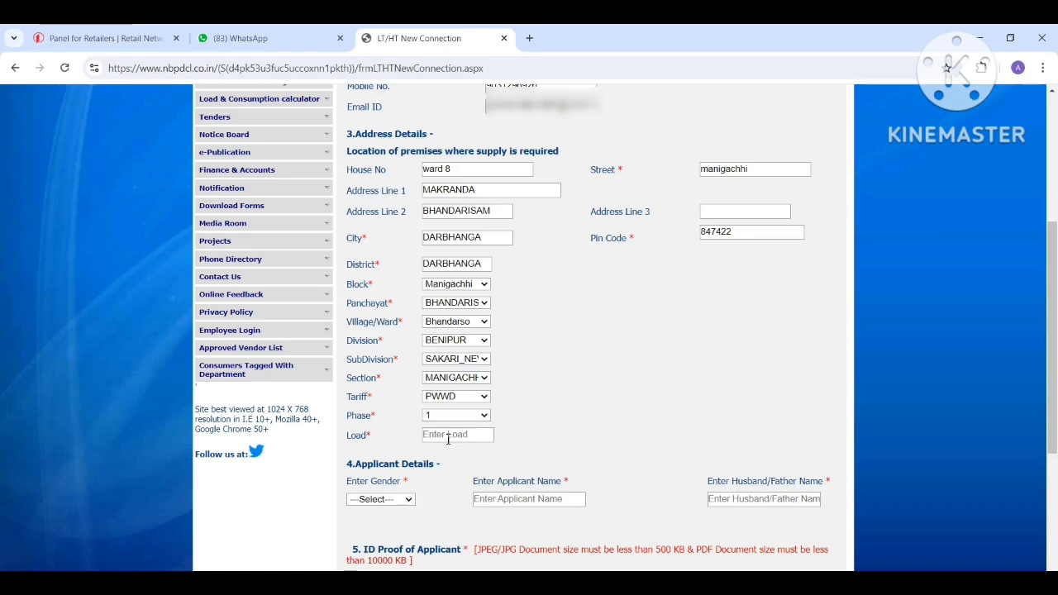
{"action": "left_click", "coordinate": [448, 435]}
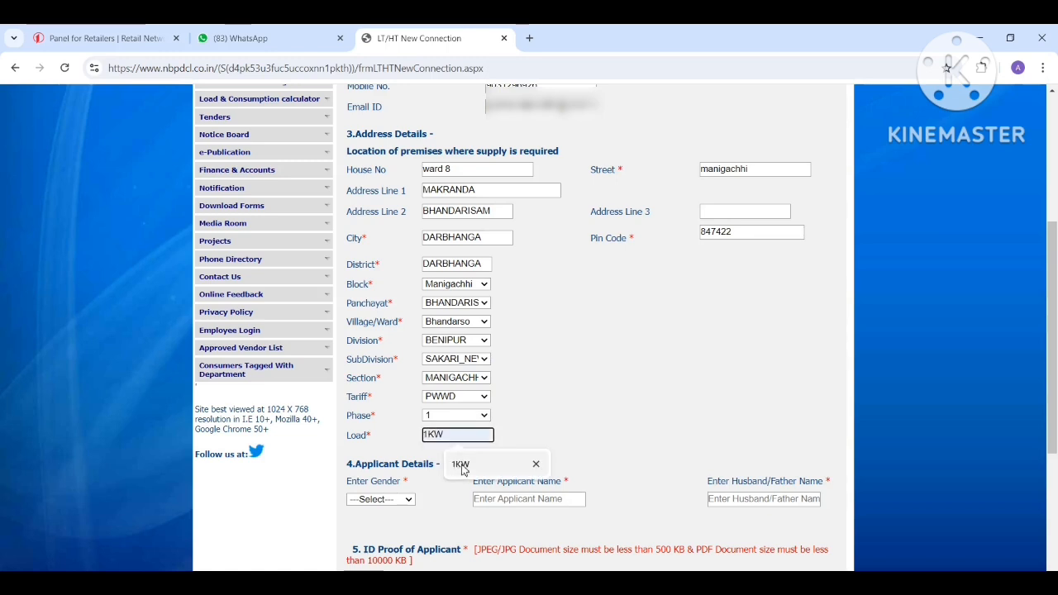
{"action": "left_click", "coordinate": [458, 465]}
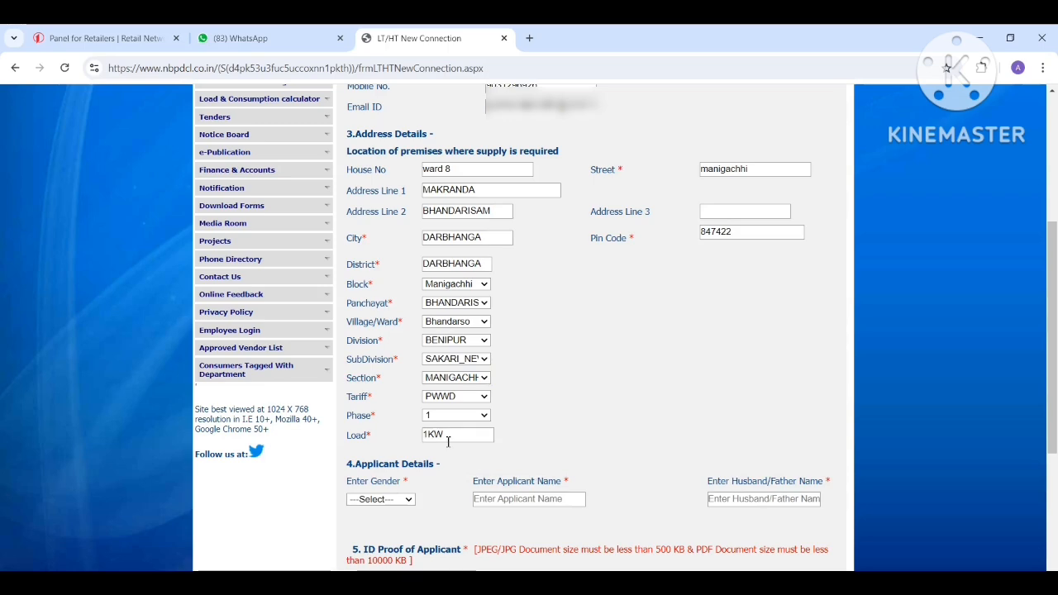
{"action": "scroll", "coordinate": [448, 441], "scroll_direction": "down", "scroll_amount": 2}
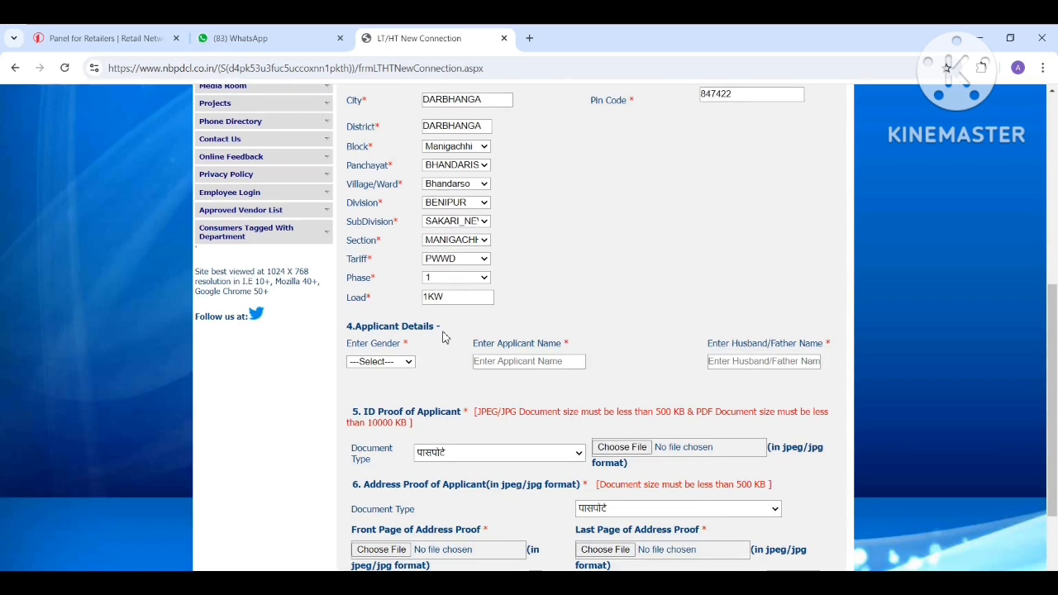
- Set the applicant's gender to Male
{"action": "scroll", "coordinate": [445, 337], "scroll_direction": "down", "scroll_amount": 2}
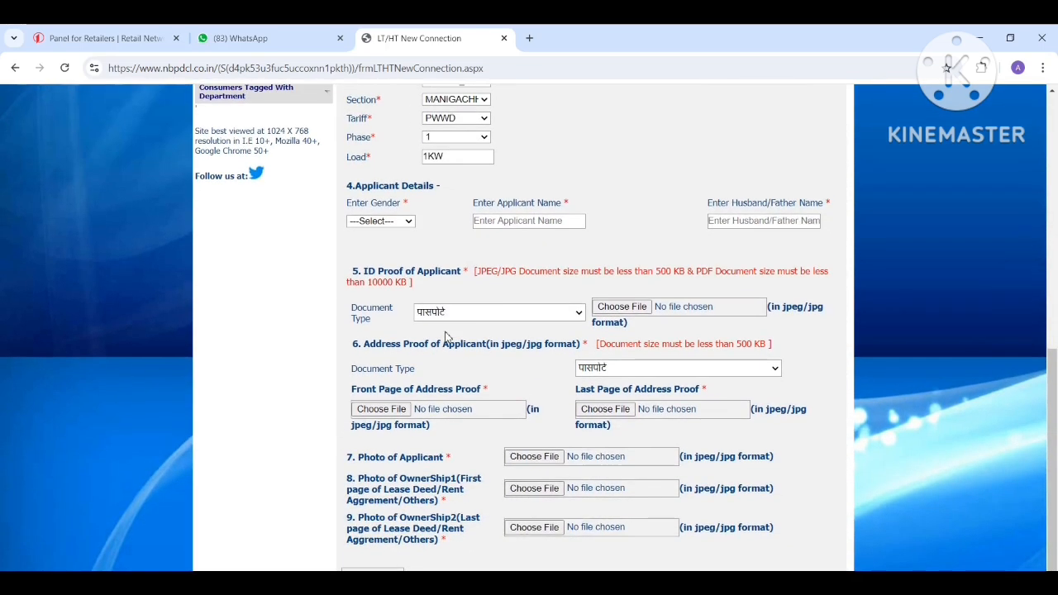
{"action": "left_click_drag", "start_coordinate": [439, 188], "coordinate": [407, 207]}
{"action": "left_click", "coordinate": [444, 206]}
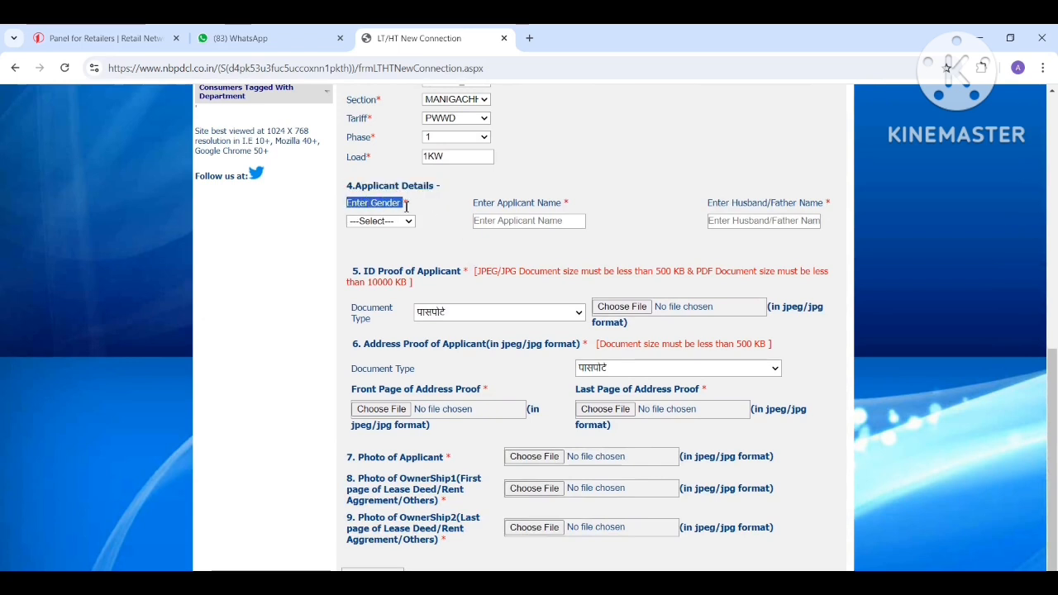
{"action": "left_click", "coordinate": [394, 223]}
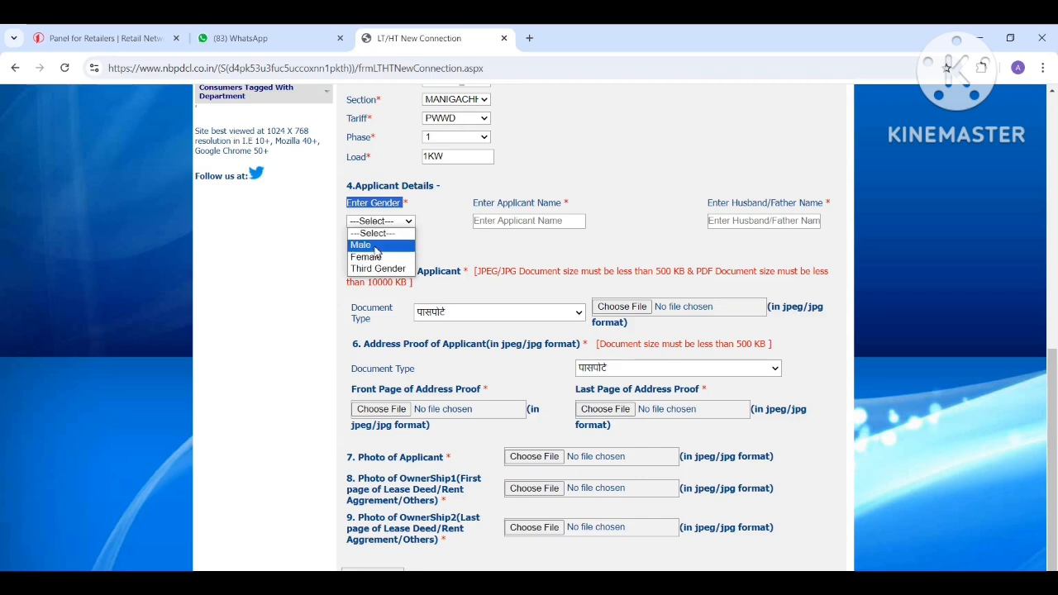
{"action": "left_click", "coordinate": [377, 247]}
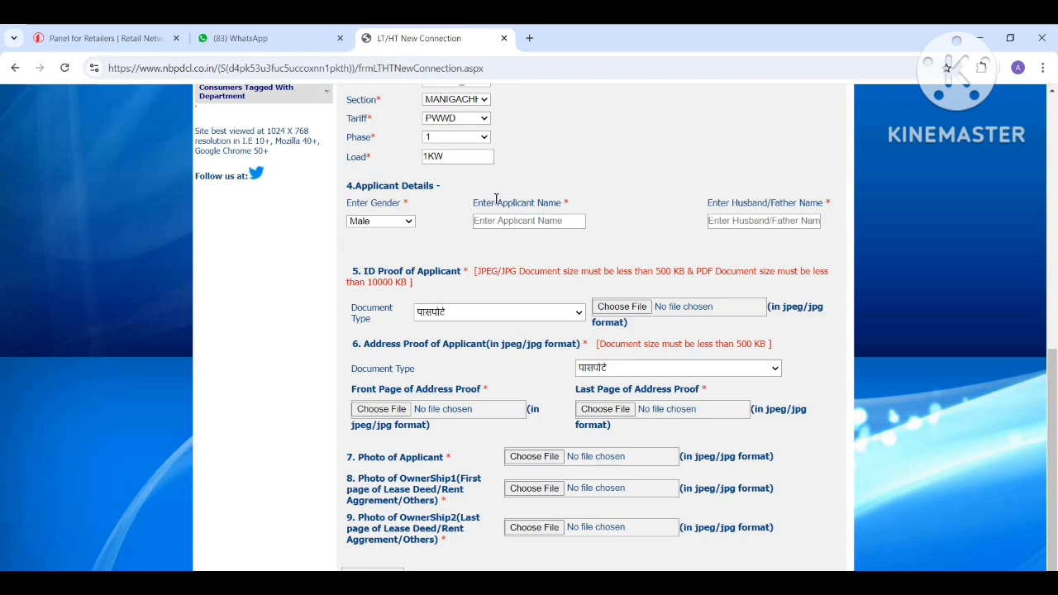
- Enter the applicant's name and the husband/father's name
{"action": "left_click_drag", "start_coordinate": [467, 204], "coordinate": [570, 201]}
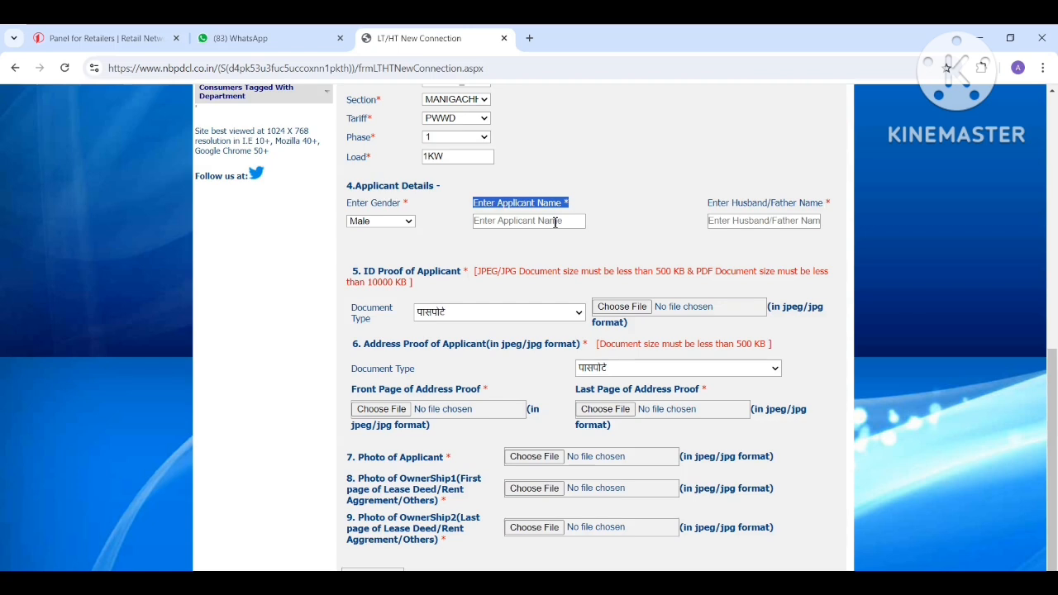
{"action": "left_click", "coordinate": [556, 222]}
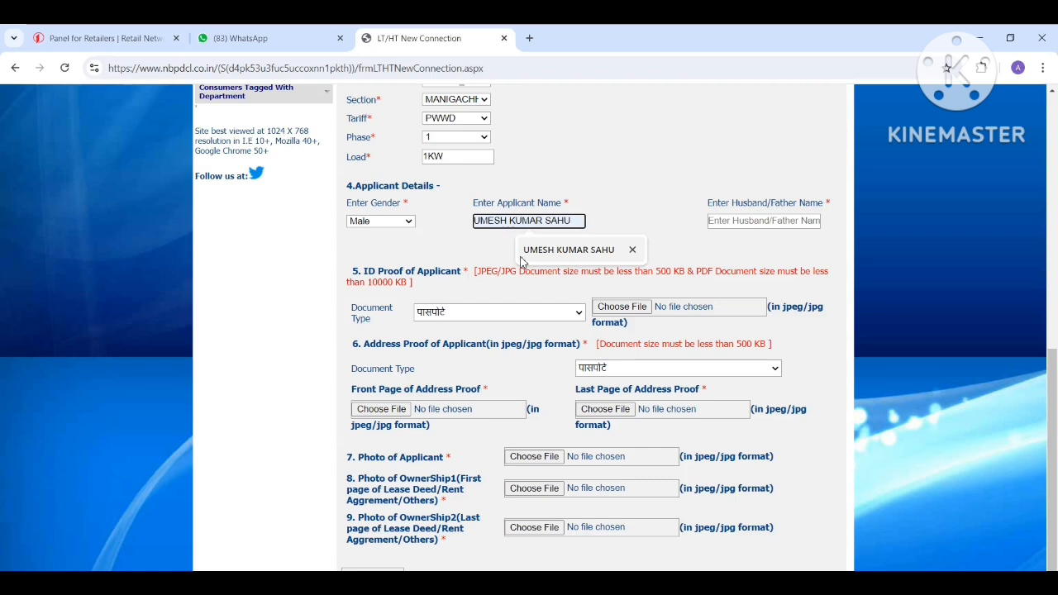
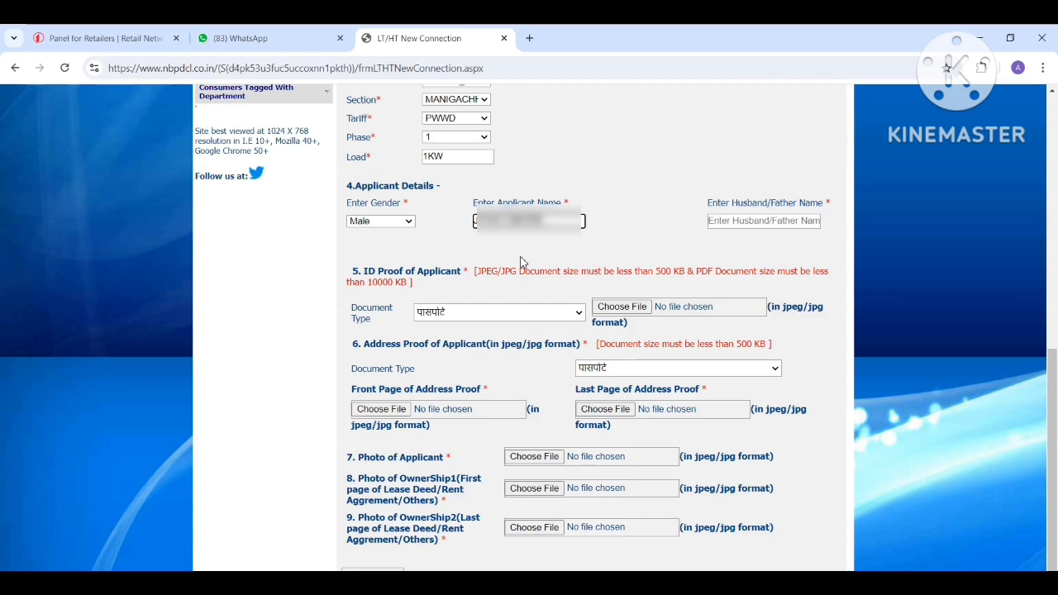
{"action": "left_click", "coordinate": [705, 203]}
{"action": "left_click_drag", "start_coordinate": [707, 207], "coordinate": [825, 248]}
{"action": "left_click", "coordinate": [825, 248]}
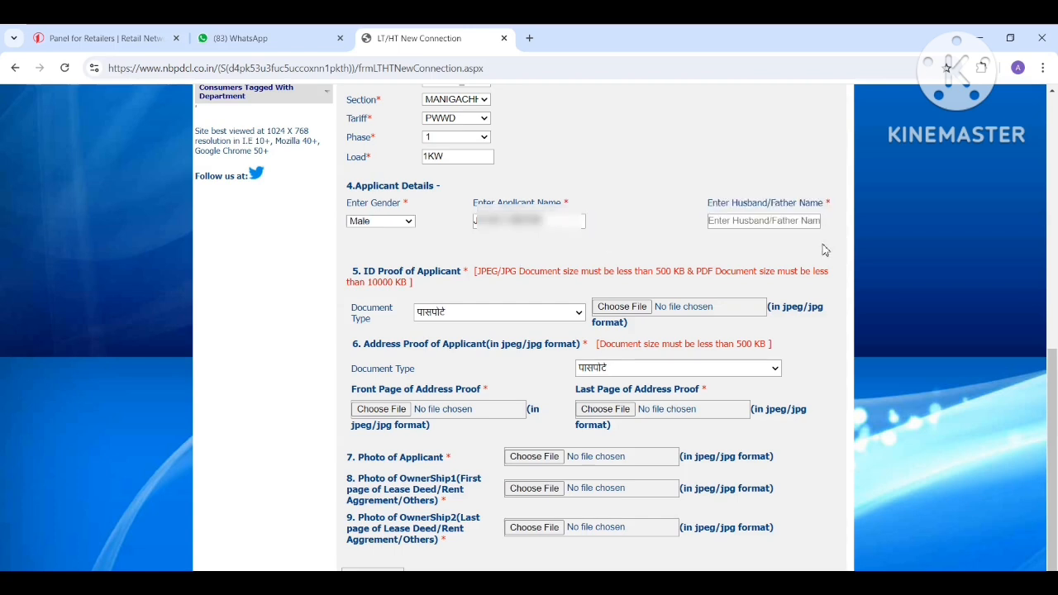
{"action": "left_click", "coordinate": [734, 224]}
{"action": "type", "text": "LUCHAI"}
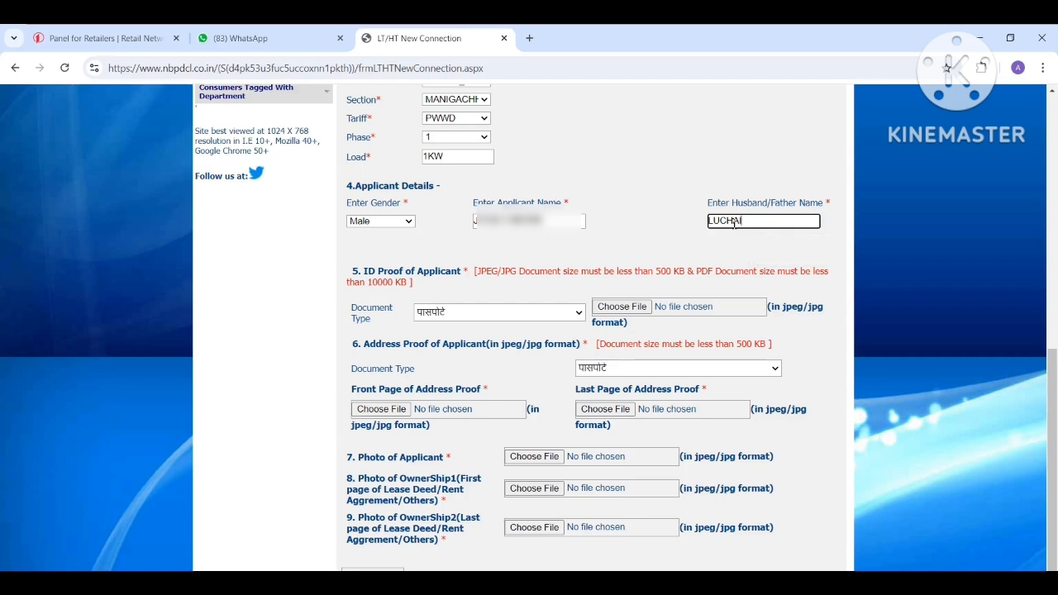
{"action": "type", "text": "*****"}
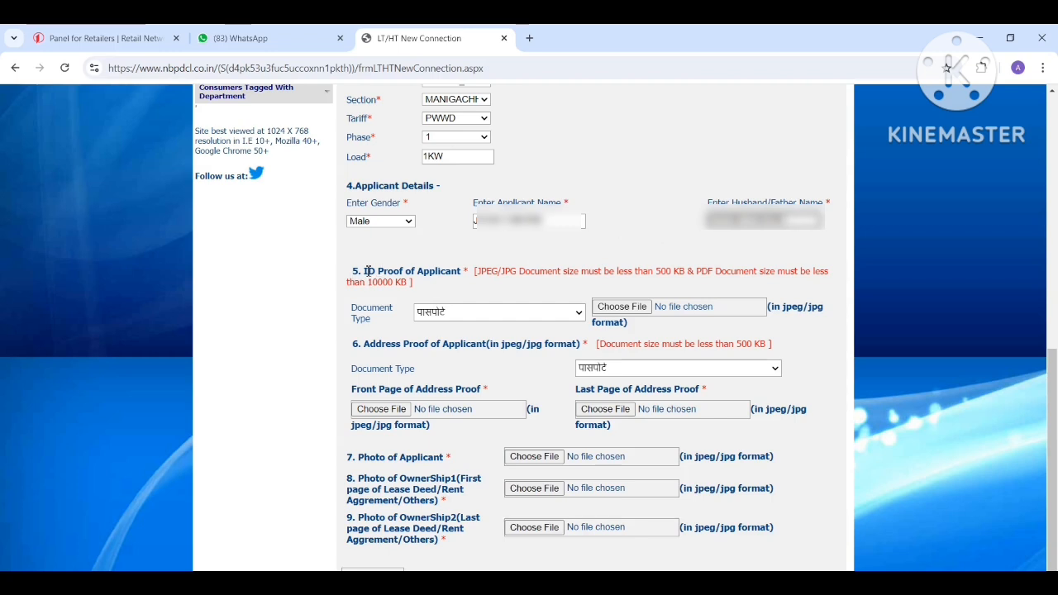
- Choose Aadhaar card (आधार कार्ड) as the ID proof document type
{"action": "left_click_drag", "start_coordinate": [365, 273], "coordinate": [468, 278]}
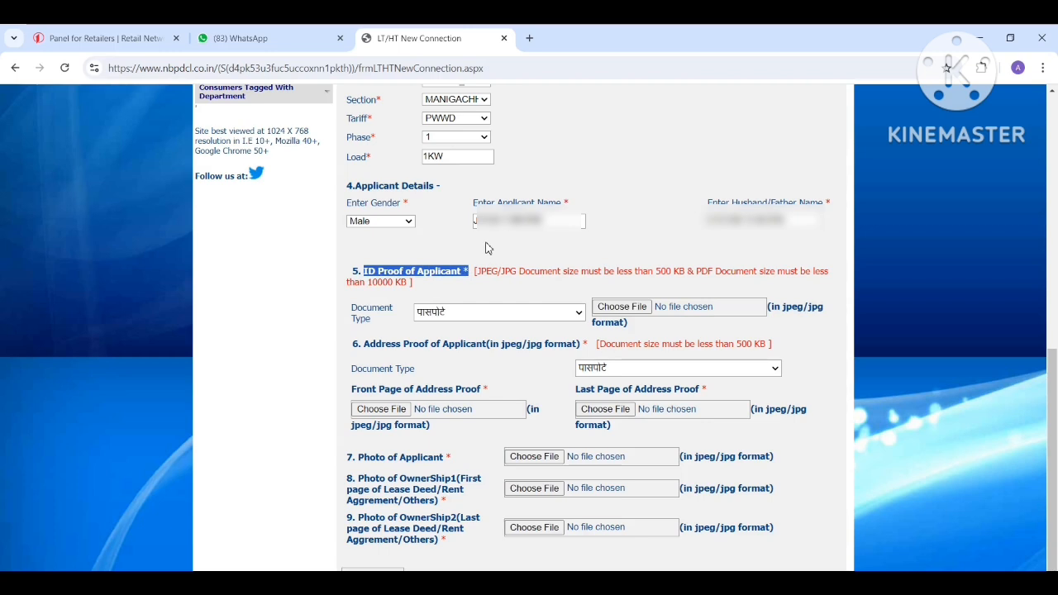
{"action": "left_click_drag", "start_coordinate": [656, 271], "coordinate": [681, 282]}
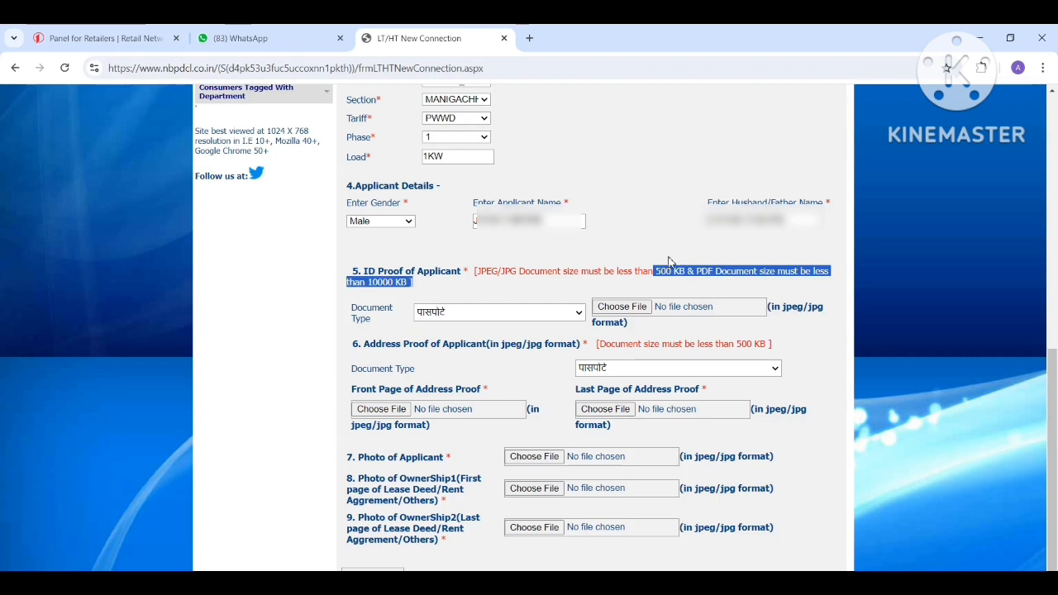
{"action": "left_click", "coordinate": [669, 253]}
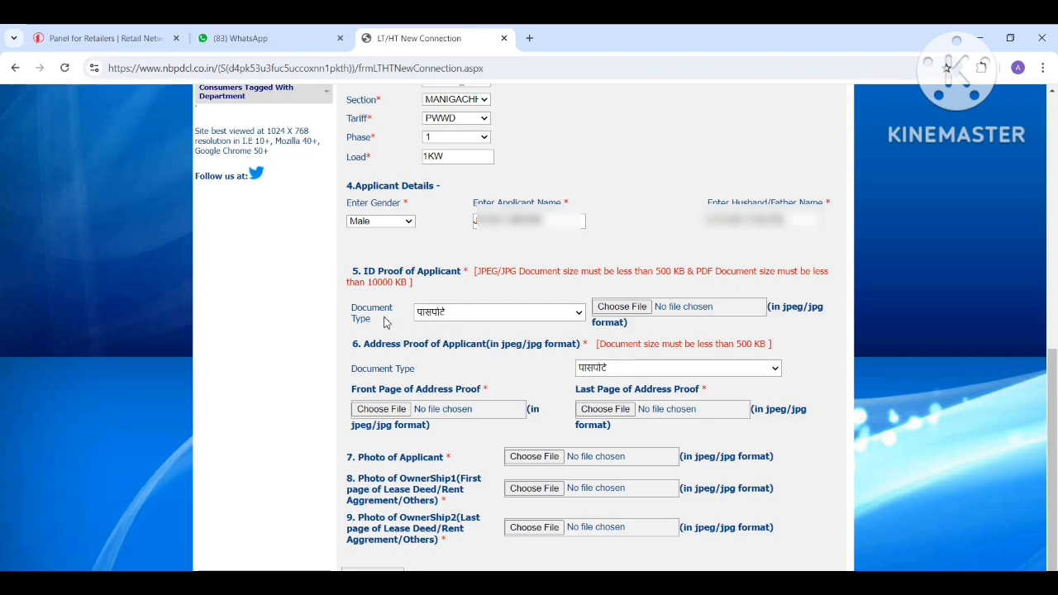
{"action": "triple_click", "coordinate": [347, 319]}
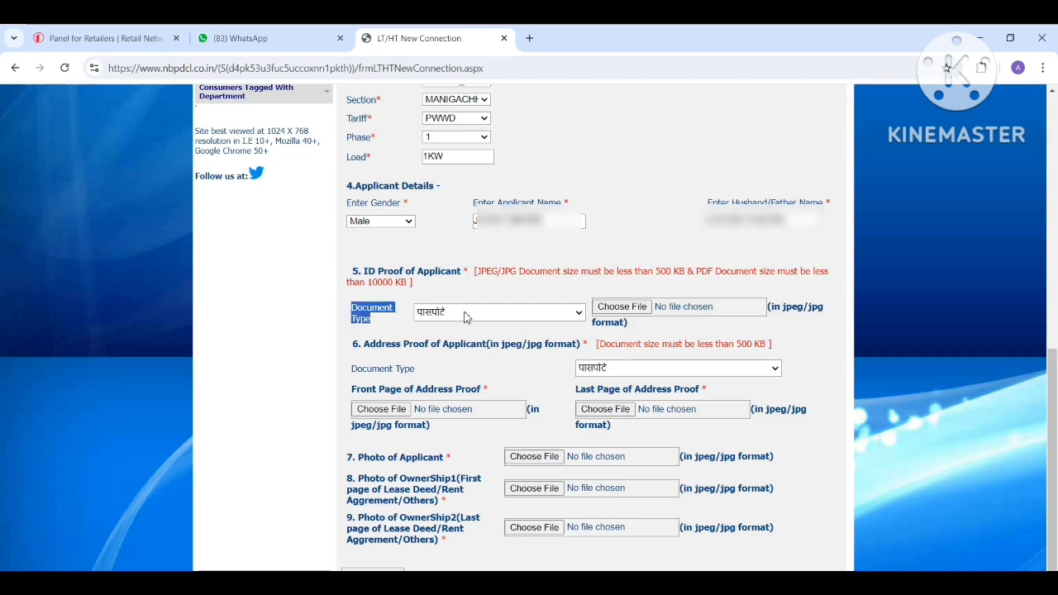
{"action": "left_click", "coordinate": [469, 318]}
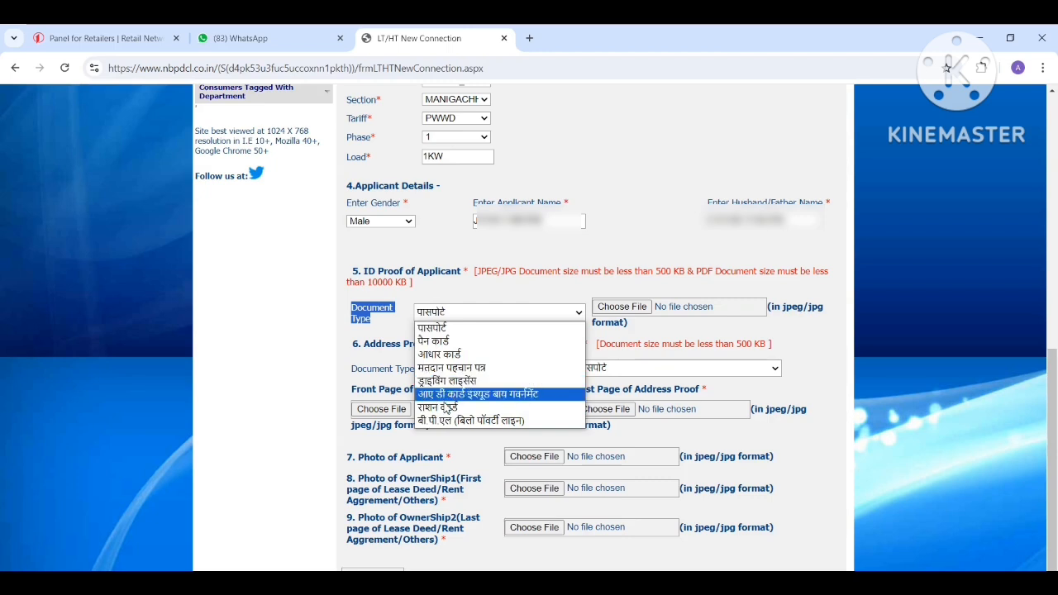
{"action": "left_click", "coordinate": [450, 357]}
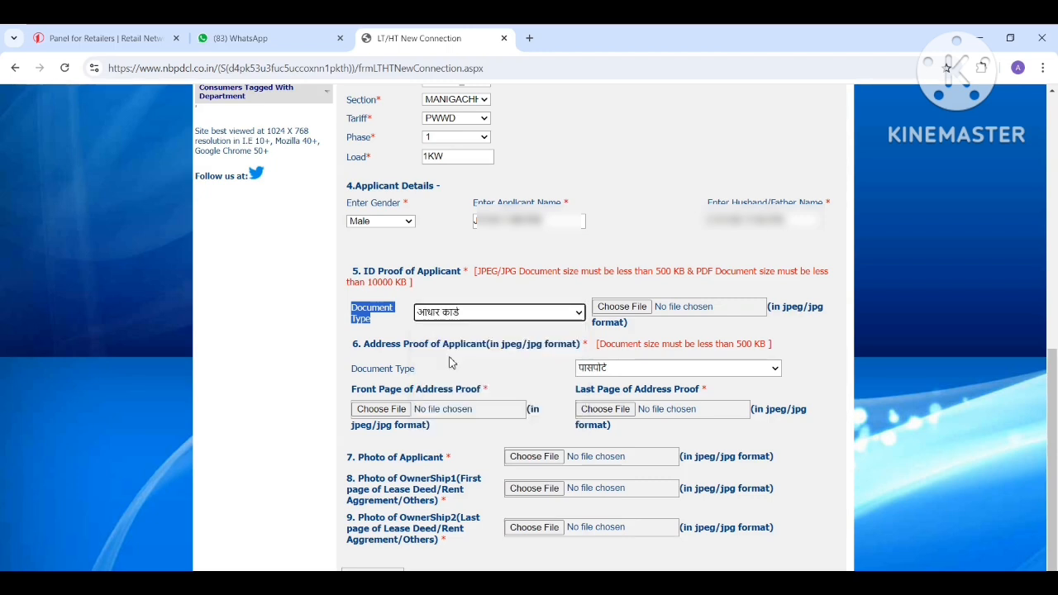
- Attach AADHAR CATD.jpg from the applicant folder on USB Drive (F:)
{"action": "left_click", "coordinate": [608, 308]}
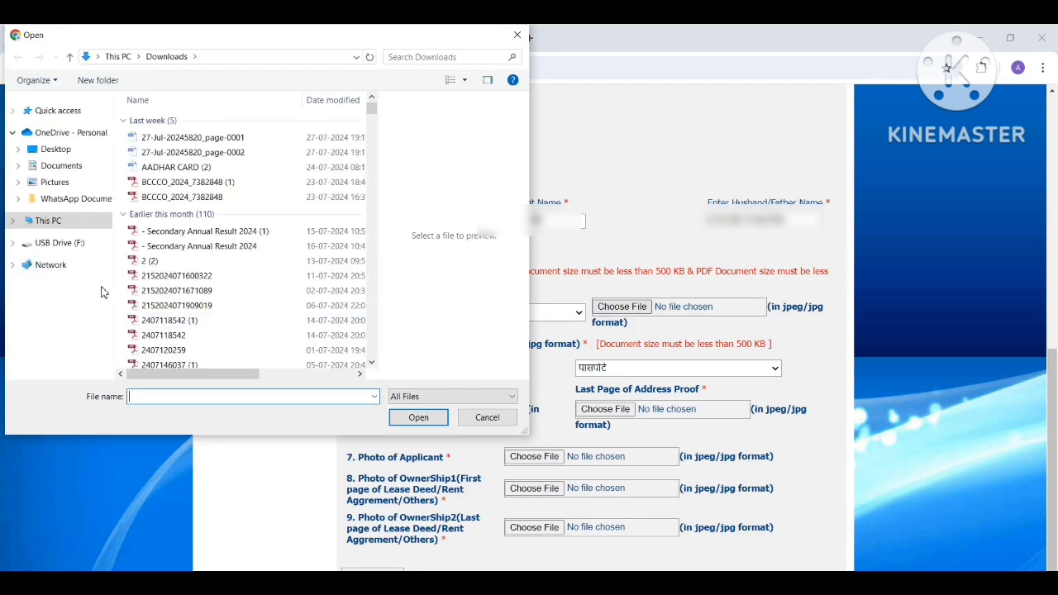
{"action": "scroll", "coordinate": [70, 345], "scroll_direction": "down", "scroll_amount": 1}
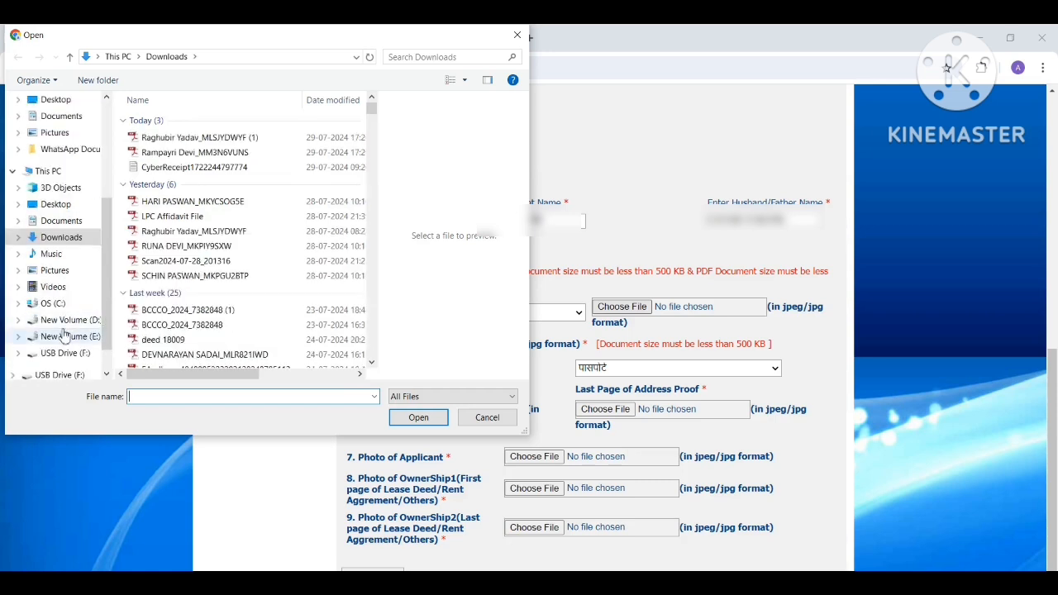
{"action": "left_click", "coordinate": [58, 354]}
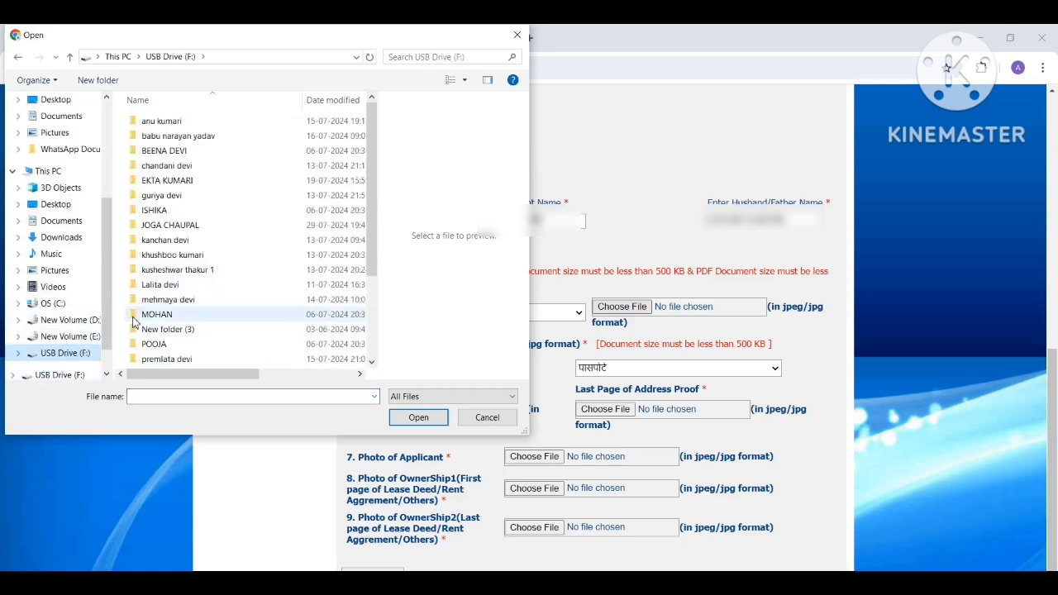
{"action": "double_click", "coordinate": [167, 224]}
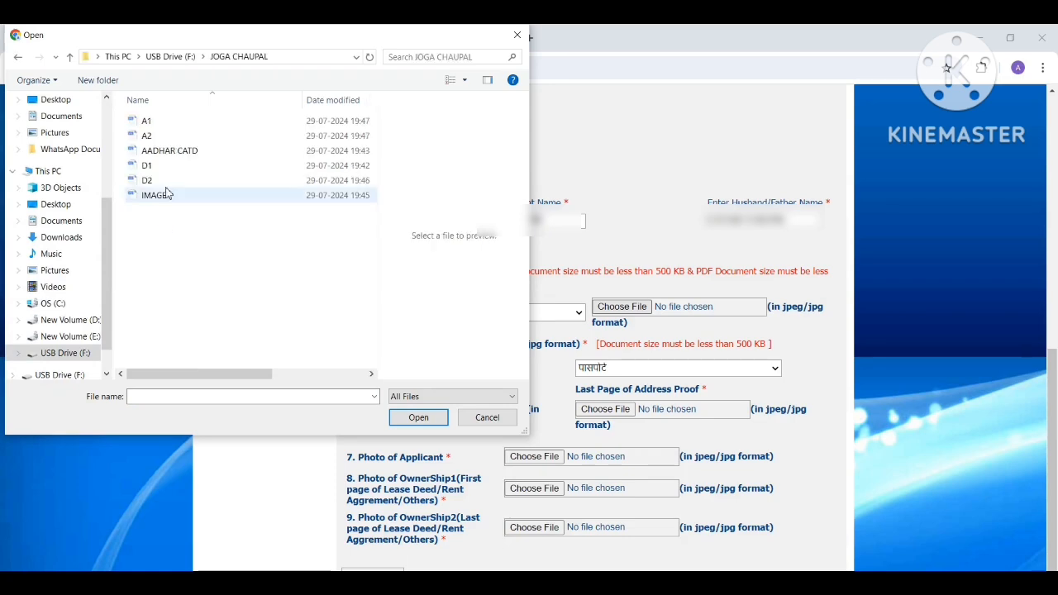
{"action": "double_click", "coordinate": [166, 155]}
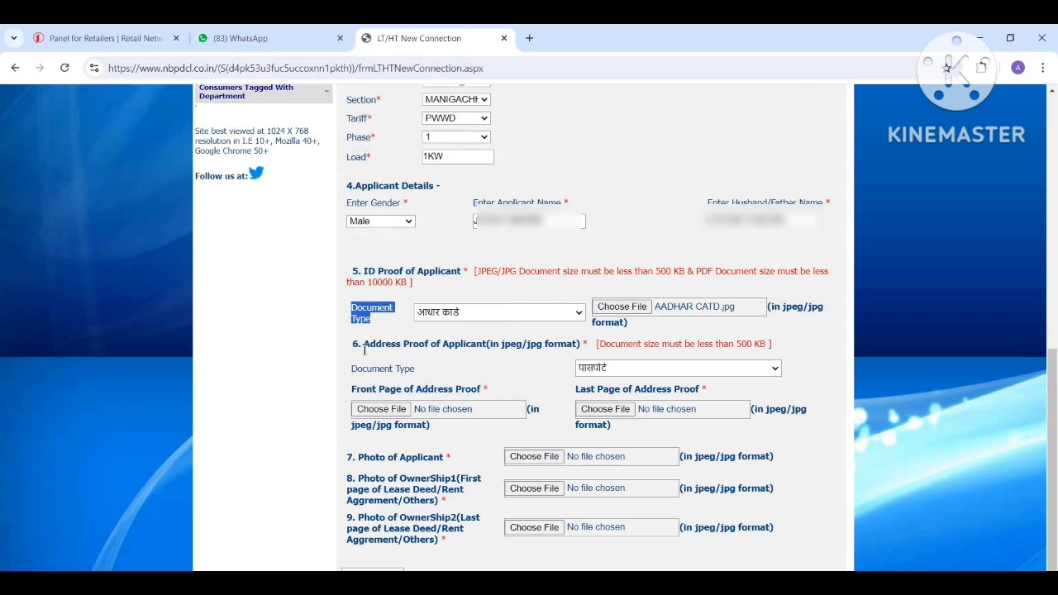
{"action": "left_click_drag", "start_coordinate": [365, 350], "coordinate": [494, 354]}
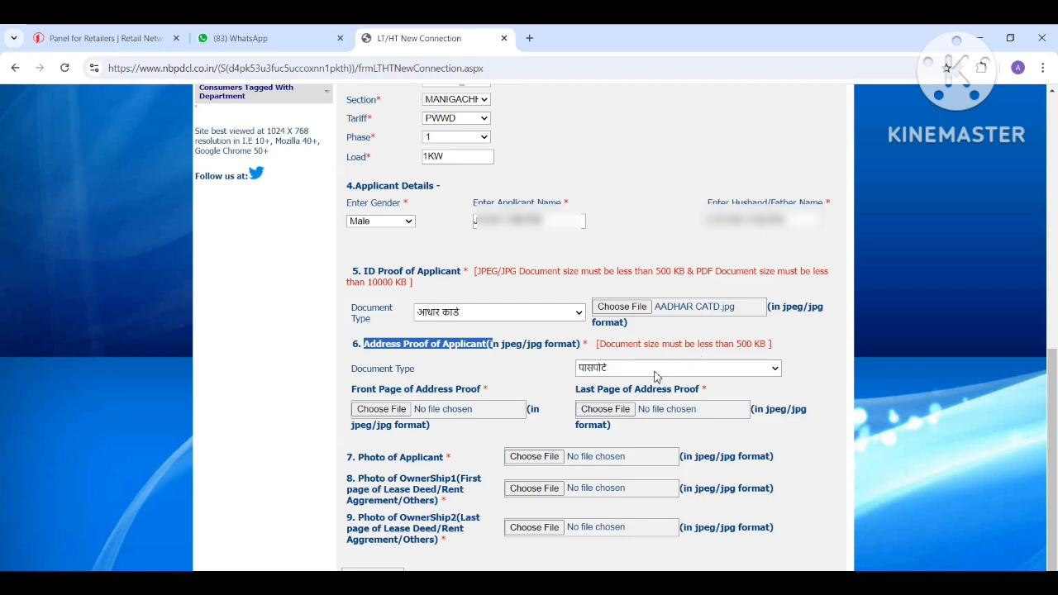
- Choose Aadhaar card as the address proof document type
{"action": "left_click", "coordinate": [656, 377]}
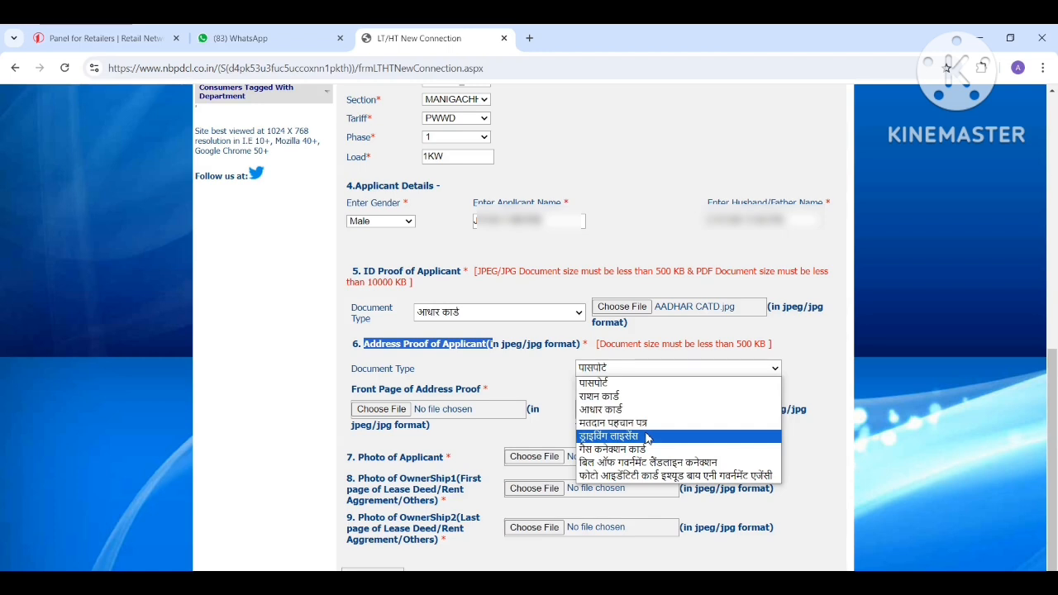
{"action": "left_click", "coordinate": [633, 412]}
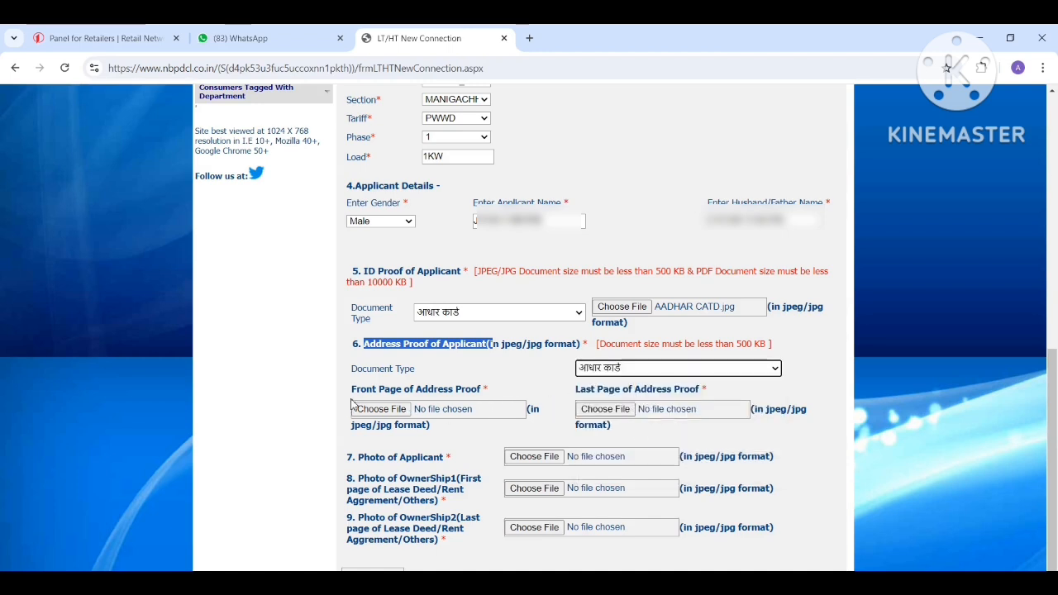
{"action": "left_click_drag", "start_coordinate": [351, 392], "coordinate": [491, 394]}
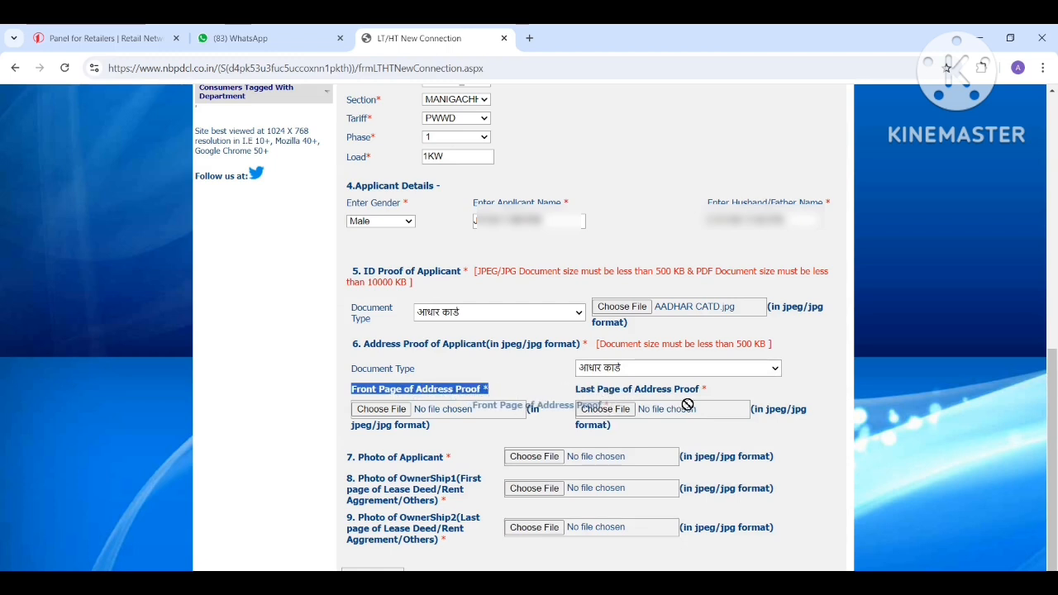
- Attach A1.jpg as the front page and A2.jpg as the last page
{"action": "left_click", "coordinate": [384, 410]}
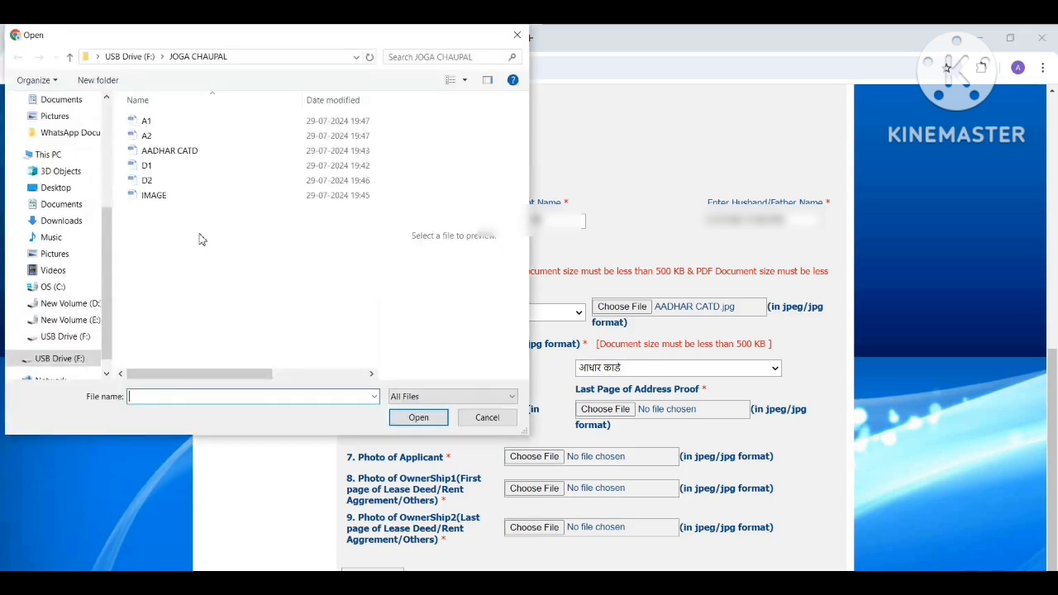
{"action": "left_click", "coordinate": [182, 123]}
{"action": "double_click", "coordinate": [182, 122]}
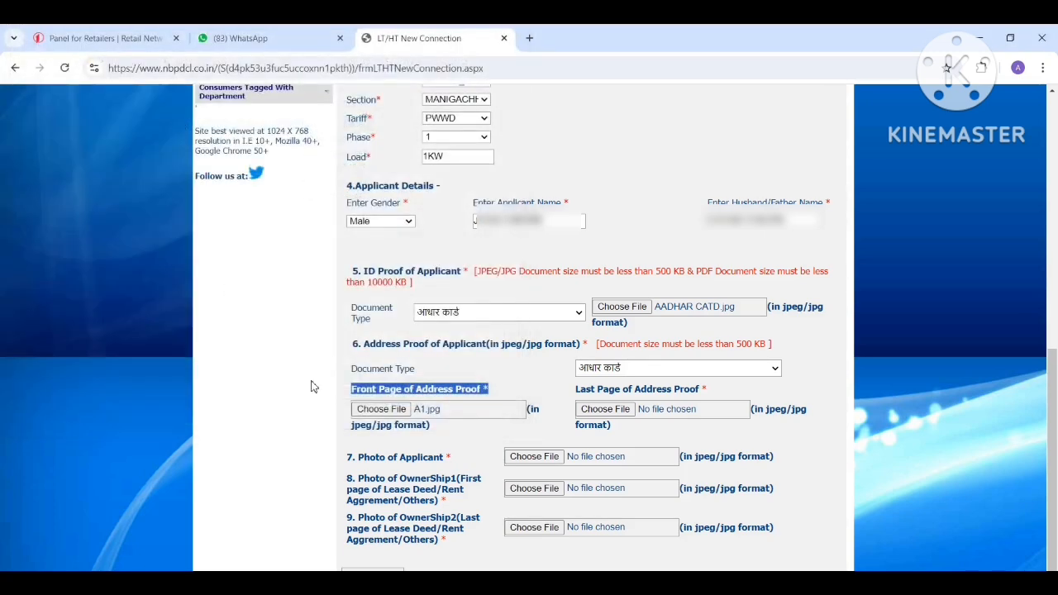
{"action": "left_click", "coordinate": [607, 410]}
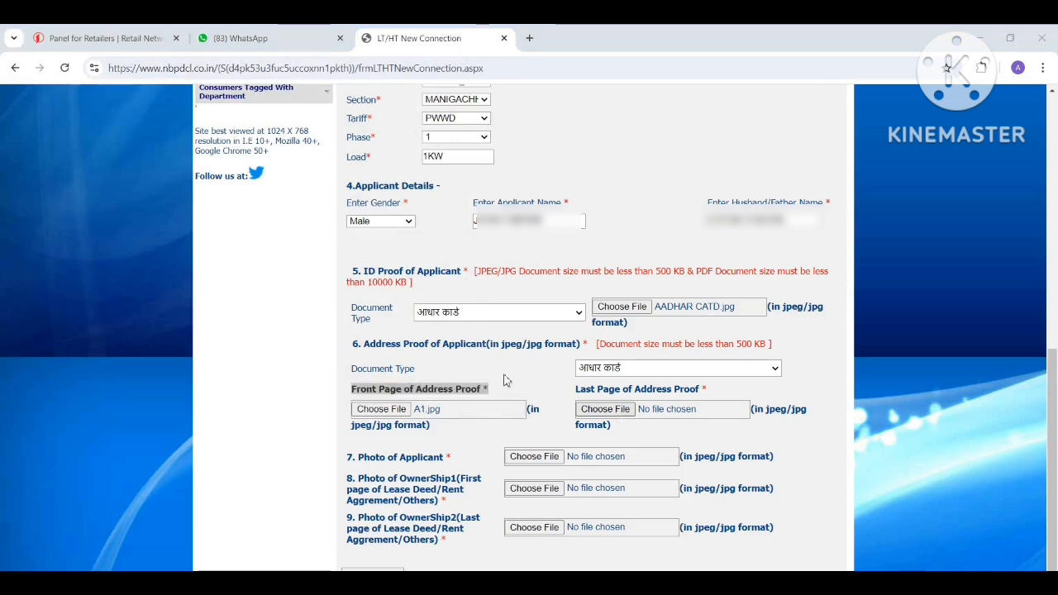
{"action": "left_click", "coordinate": [167, 137]}
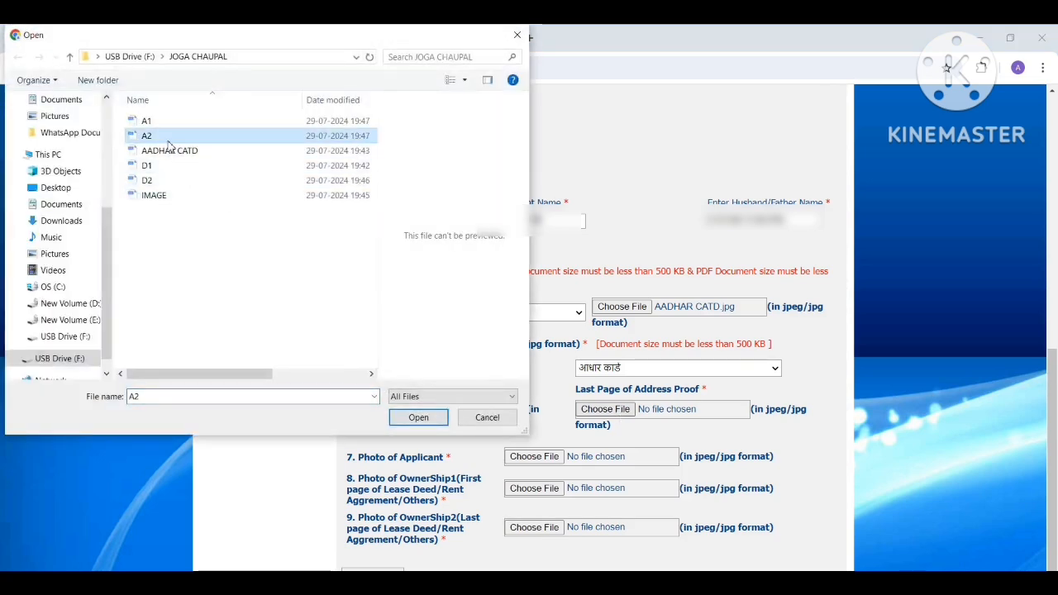
{"action": "left_click", "coordinate": [418, 417]}
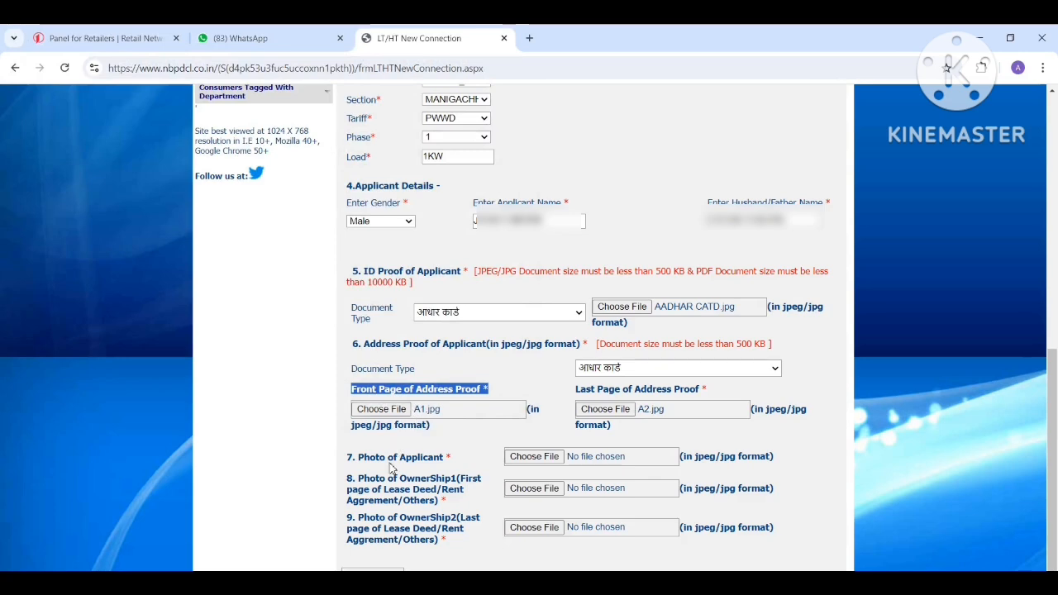
{"action": "left_click_drag", "start_coordinate": [453, 460], "coordinate": [346, 467]}
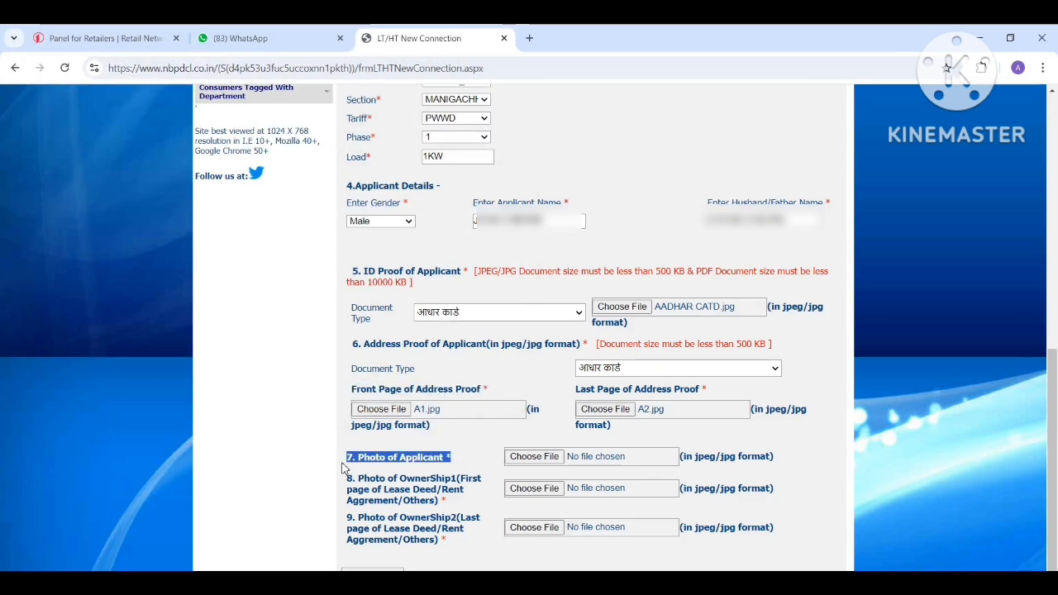
- Attach IMAGE.jpg as the applicant's photo
{"action": "left_click", "coordinate": [547, 459]}
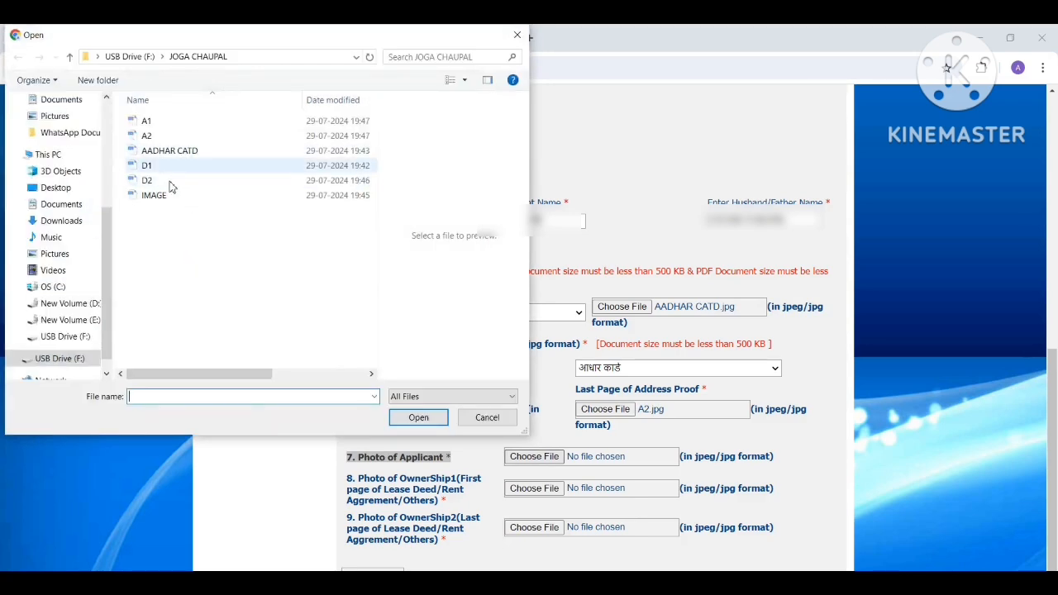
{"action": "left_click", "coordinate": [162, 198]}
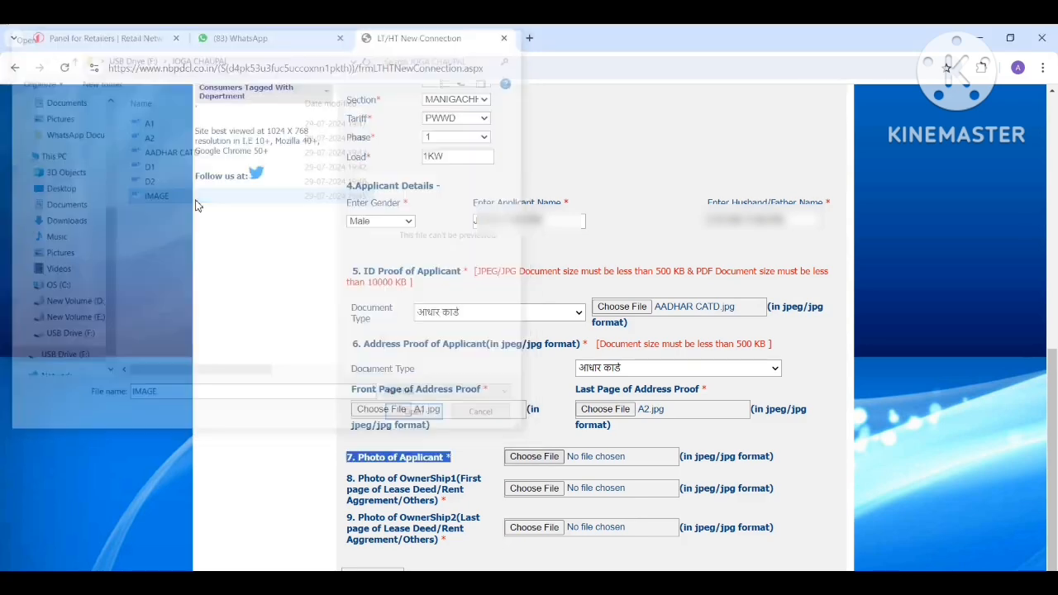
{"action": "double_click", "coordinate": [195, 205]}
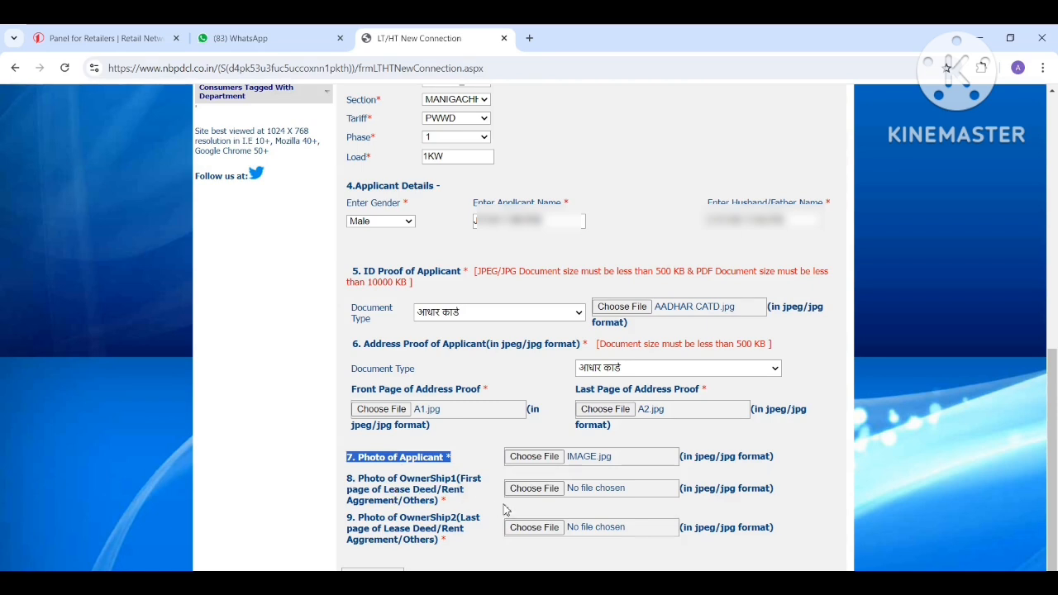
- Attach D1.jpg and D2.jpg as the ownership document pages and submit the LT form
{"action": "left_click", "coordinate": [536, 490]}
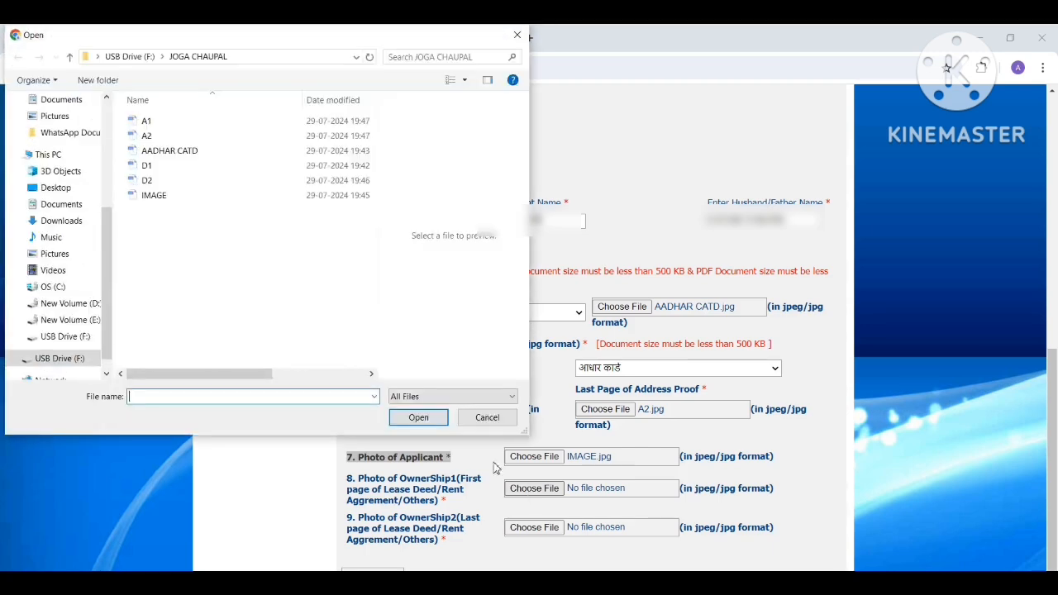
{"action": "left_click", "coordinate": [178, 170]}
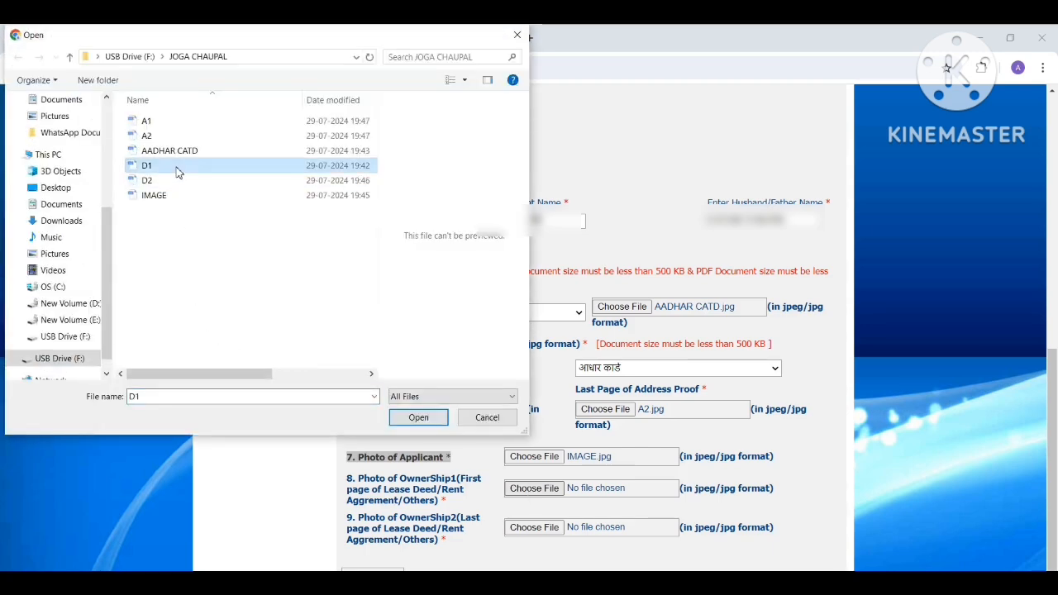
{"action": "double_click", "coordinate": [176, 169]}
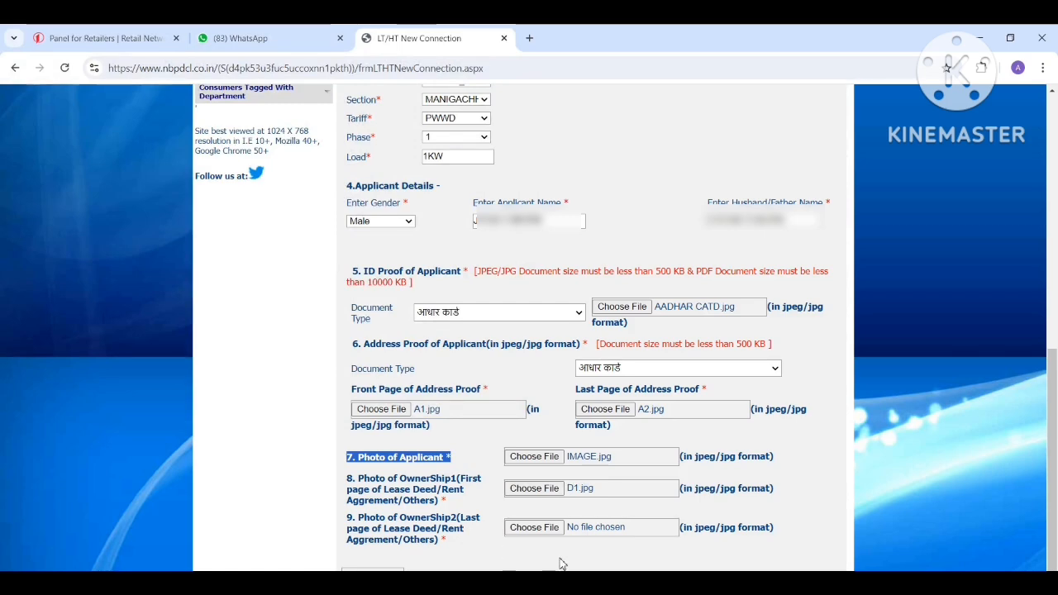
{"action": "left_click", "coordinate": [523, 532]}
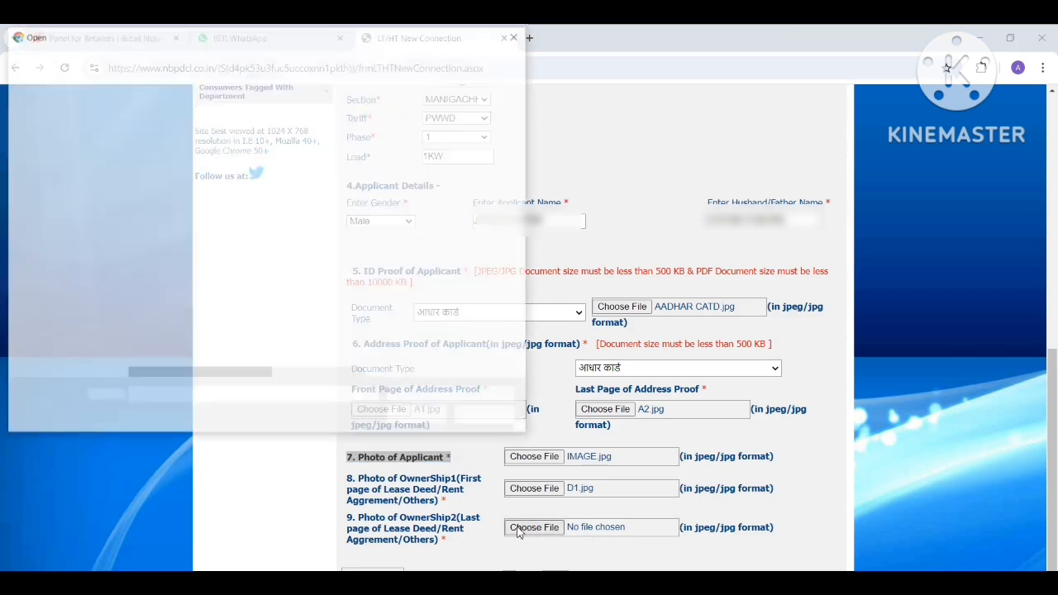
{"action": "left_click", "coordinate": [158, 179]}
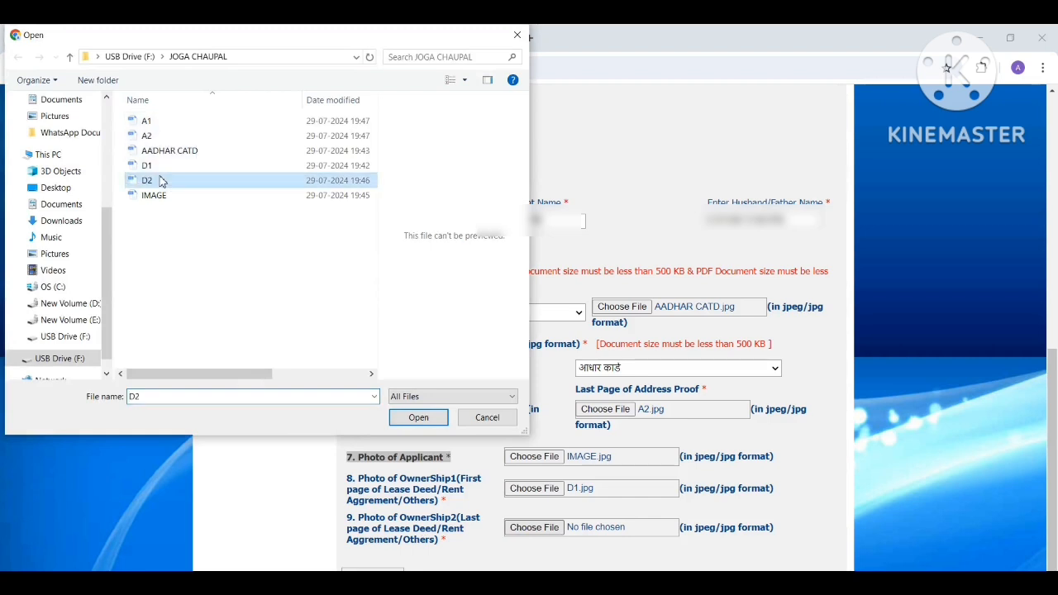
{"action": "left_click", "coordinate": [419, 417]}
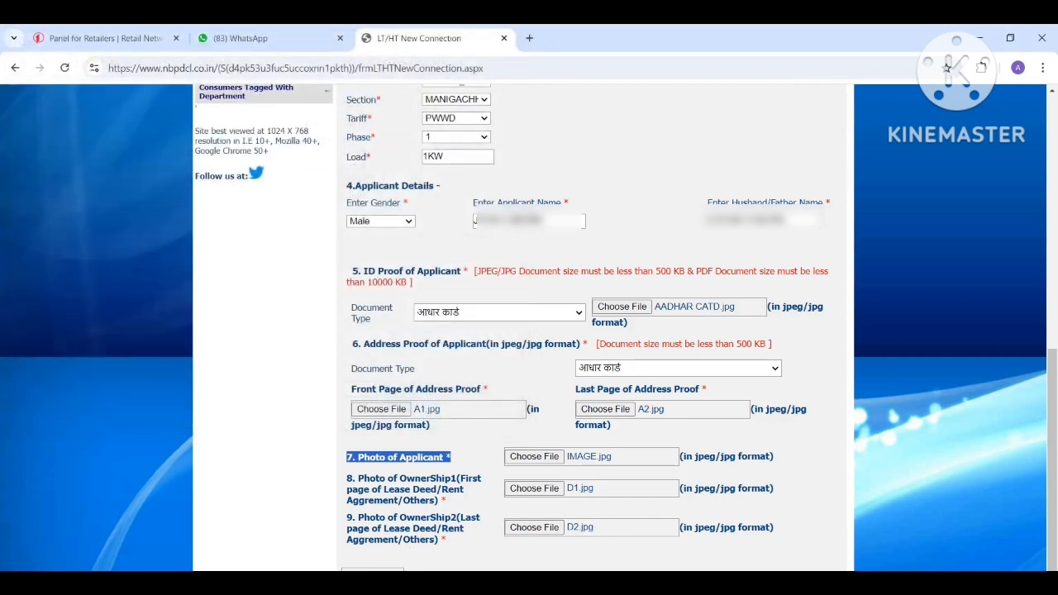
{"action": "left_click", "coordinate": [373, 571]}
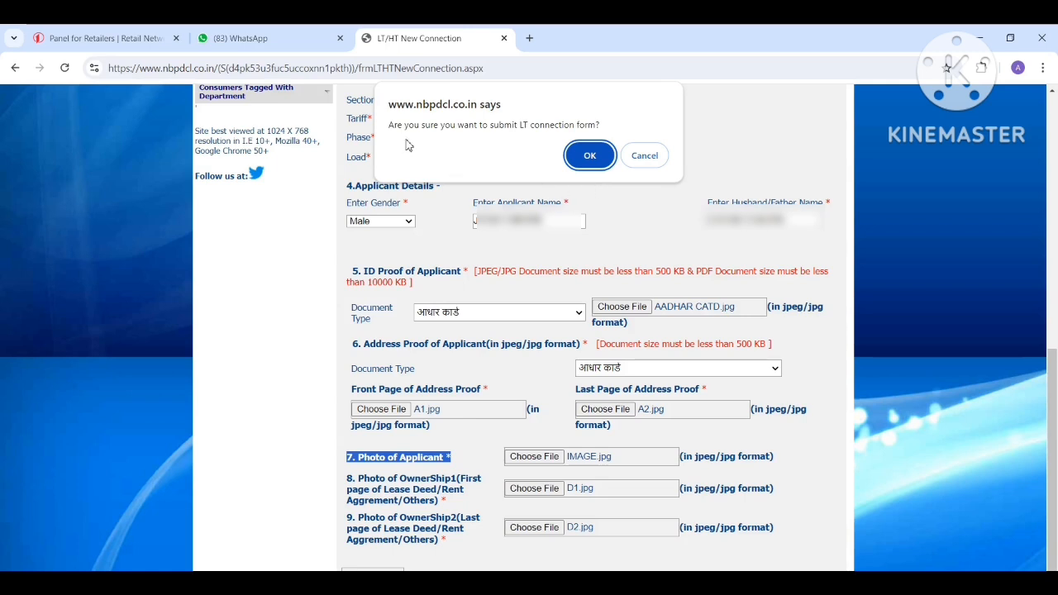
- Confirm submission of the LT connection form and review the 'New Connection Request Created' message
{"action": "left_click_drag", "start_coordinate": [397, 131], "coordinate": [551, 128]}
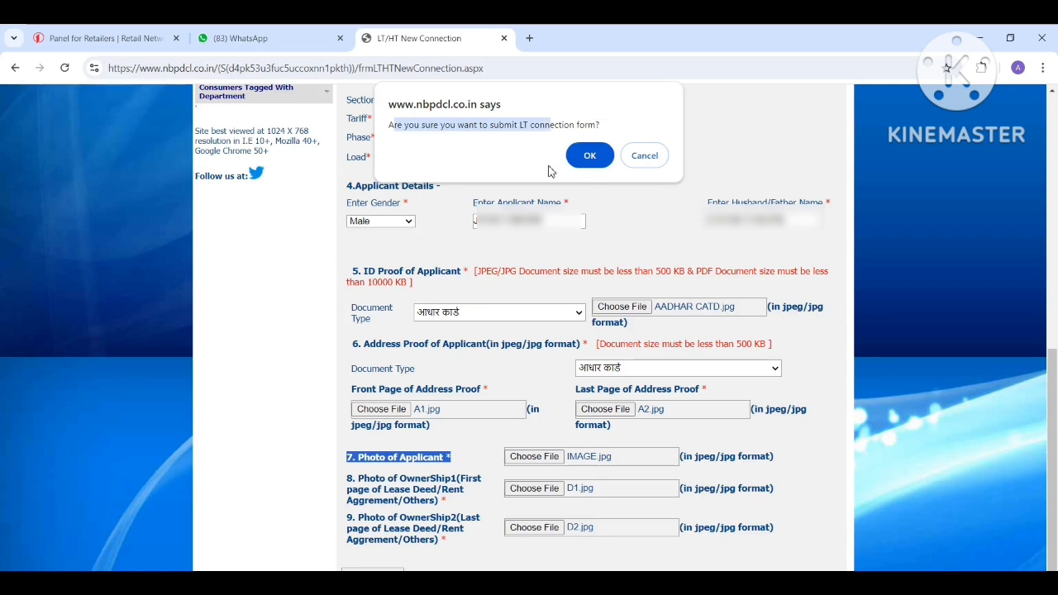
{"action": "left_click", "coordinate": [590, 158]}
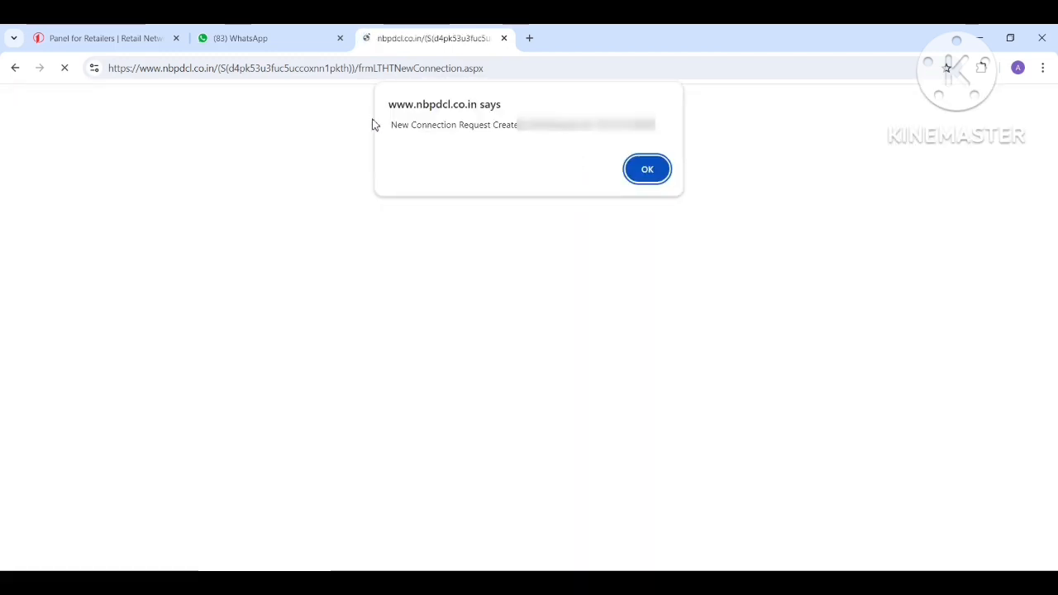
{"action": "left_click_drag", "start_coordinate": [389, 127], "coordinate": [658, 125]}
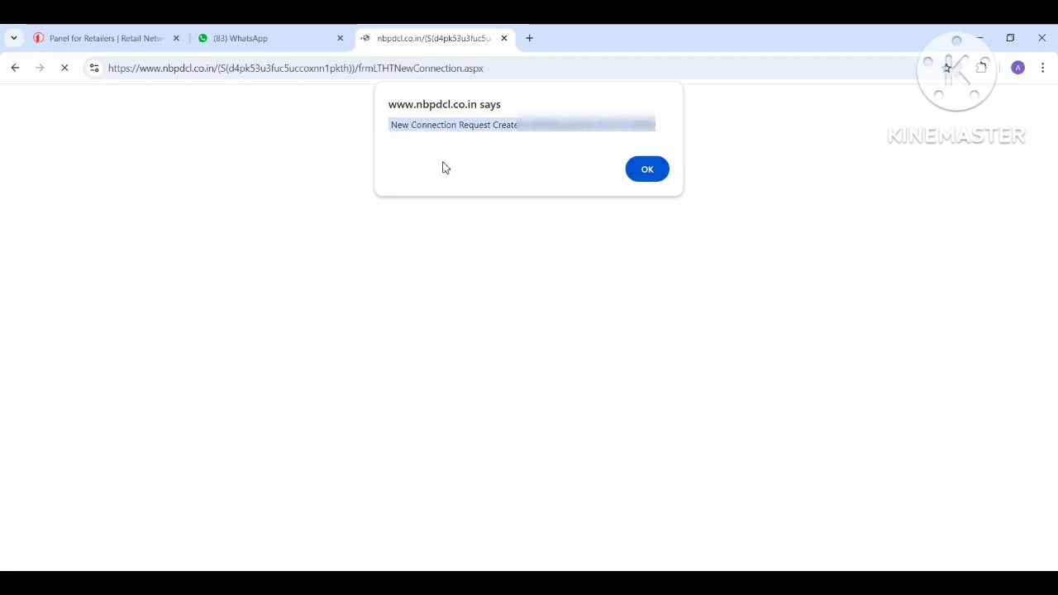
{"action": "left_click_drag", "start_coordinate": [596, 124], "coordinate": [650, 131]}
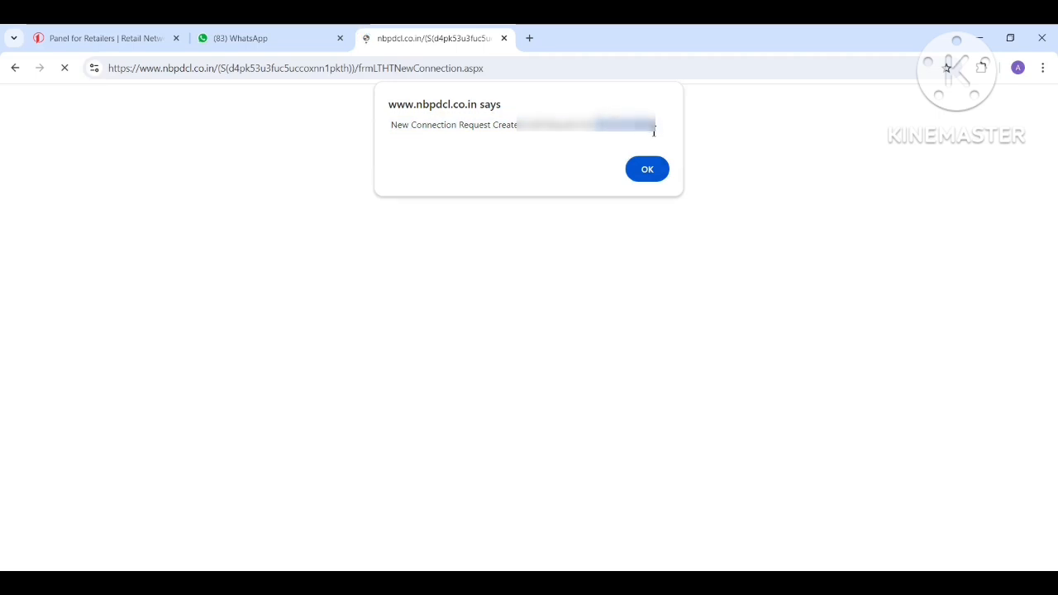